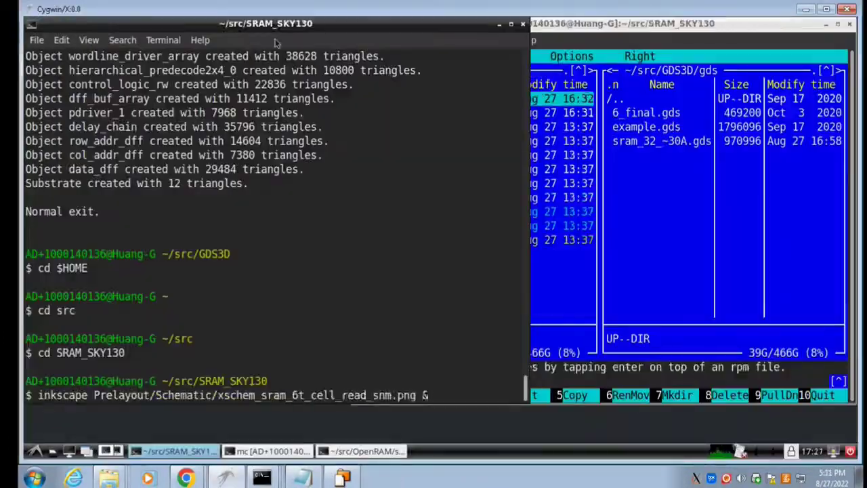
# Step: Run ngspice on Prelayout/Spice_models/SRAM_6T_Cell_read.spice to plot the read transient waveforms
pyautogui.press('Return')
pyautogui.press('Return')
pyautogui.write('n')
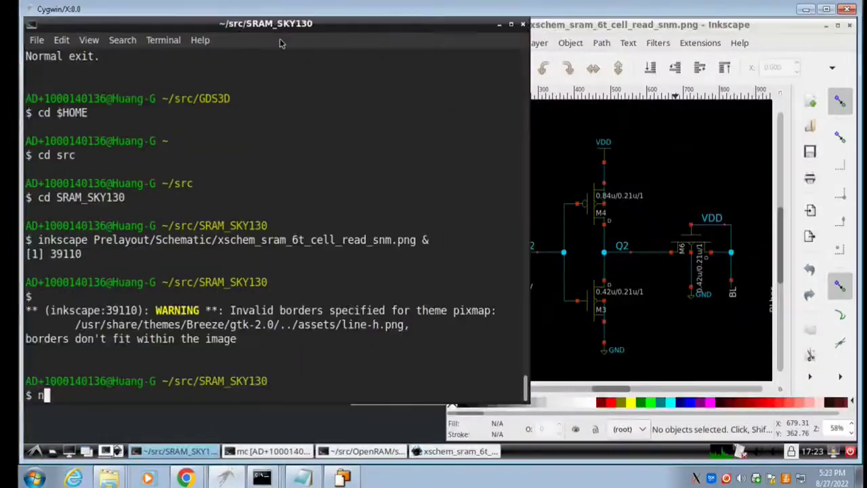
pyautogui.write('gspice Prelayout/Spice_models/SRAM_6T_Cell_read.spice')
pyautogui.press('Return')
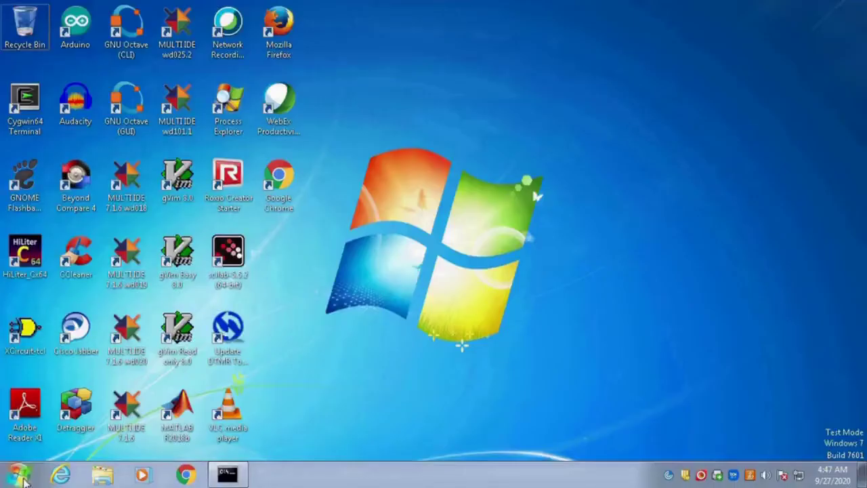
# Step: Start the Cygwin-X desktop session from the Windows Start menu's program list
pyautogui.click(19, 474)
pyautogui.click(110, 416)
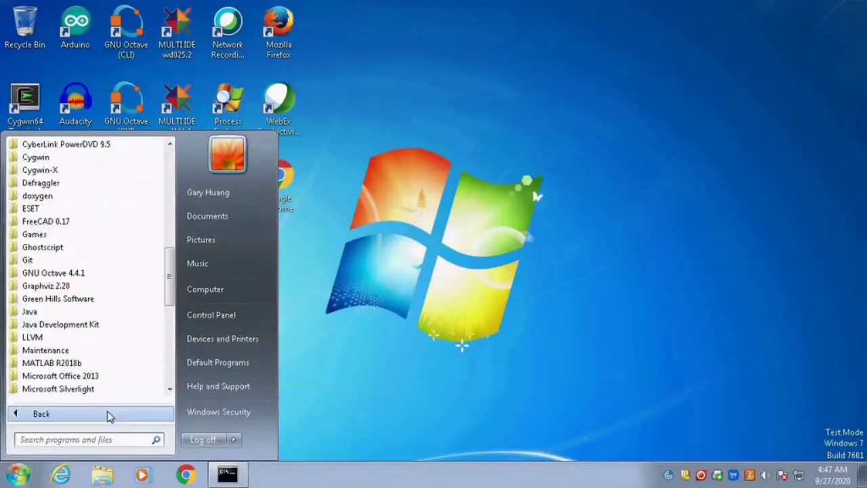
pyautogui.click(135, 168)
# Step: Launch a second terminal from the X System Tools menu and begin running mc
pyautogui.click(35, 452)
pyautogui.click(234, 405)
pyautogui.click(36, 453)
pyautogui.scroll(-2, 227, 403)
pyautogui.click(226, 424)
pyautogui.write('m')
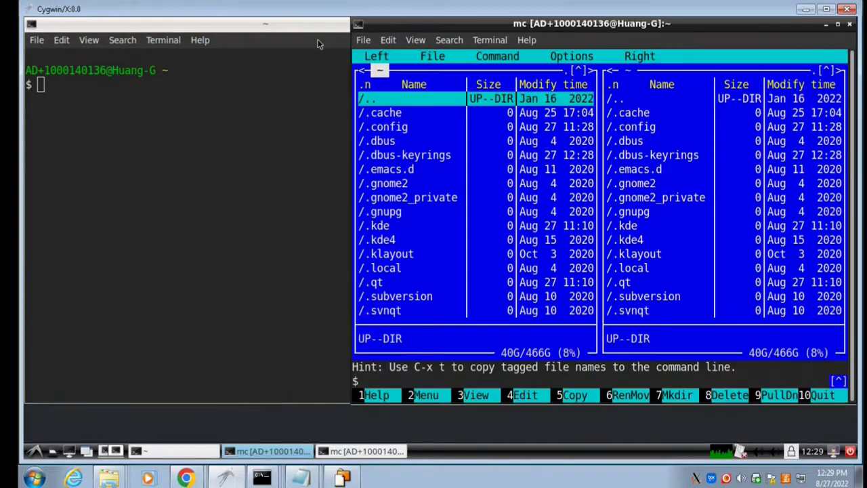
# Step: In the left terminal, go home, confirm the path with pwd, then enter ~/src
pyautogui.click(319, 44)
pyautogui.write('cd $HOME')
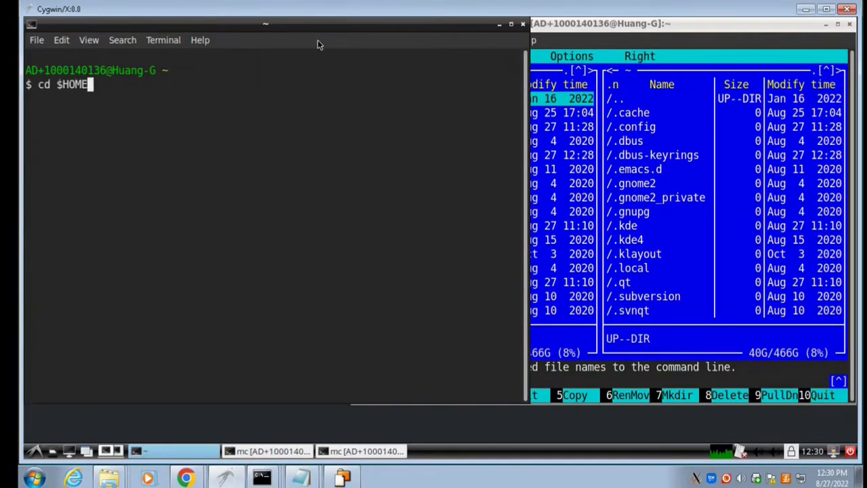
pyautogui.press('Return')
pyautogui.write('pwd')
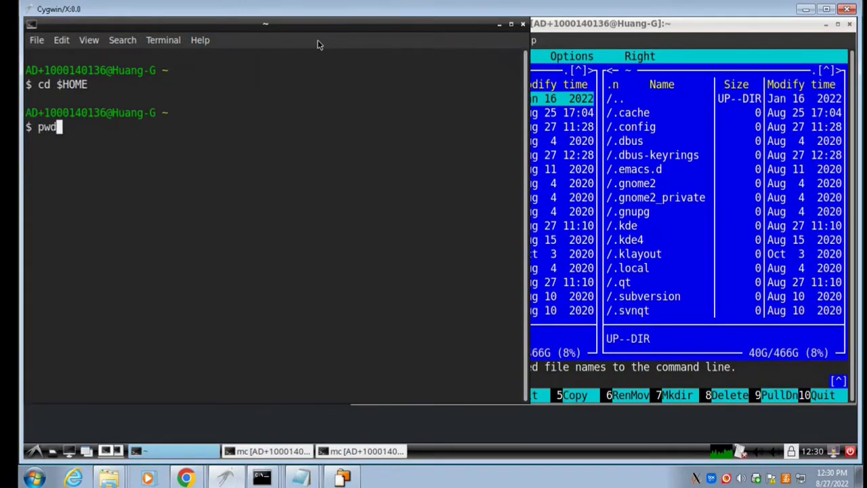
pyautogui.press('Return')
pyautogui.write('src')
pyautogui.press('Return')
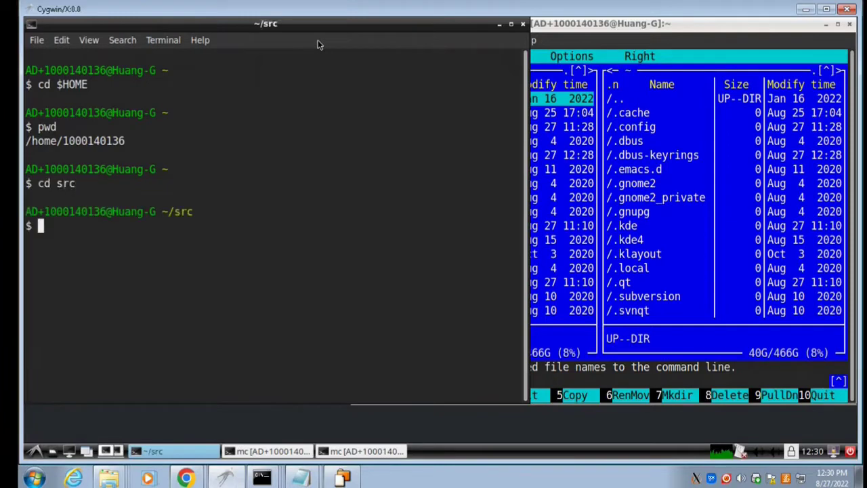
# Step: Search Google for 'openram github', open VLSIDA/OpenRAM and copy its page address
pyautogui.click(185, 478)
pyautogui.write('openram github')
pyautogui.press('Return')
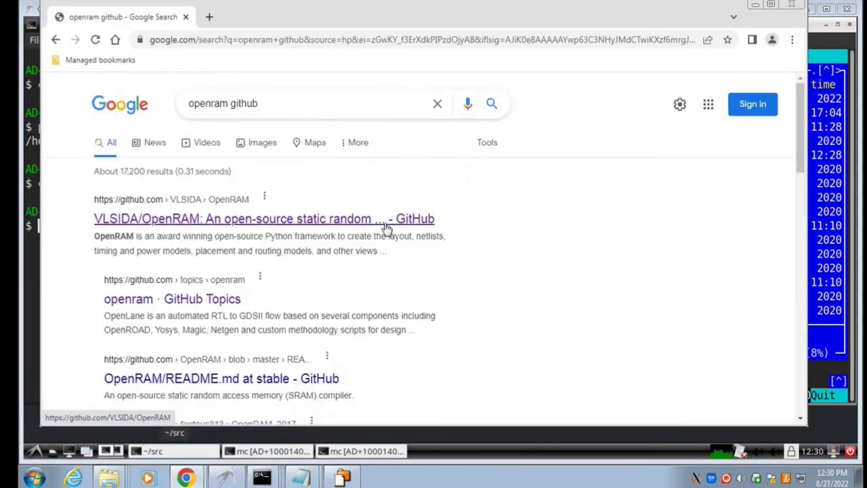
pyautogui.click(371, 219)
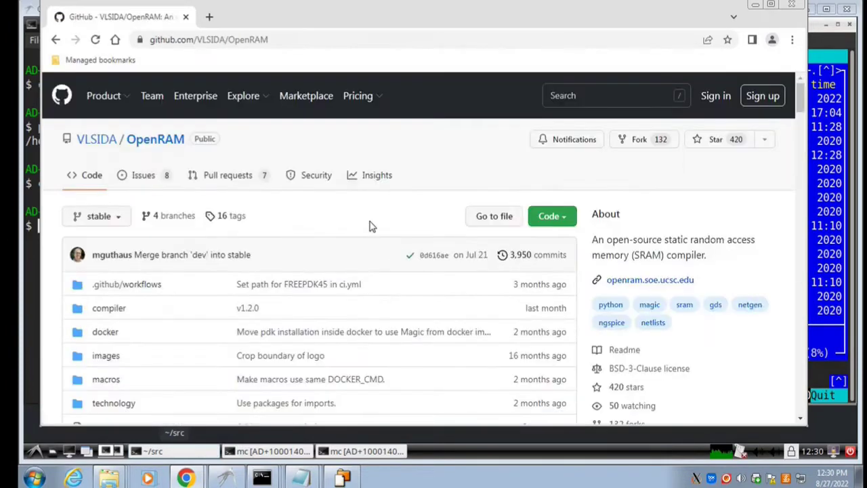
pyautogui.rightClick(264, 39)
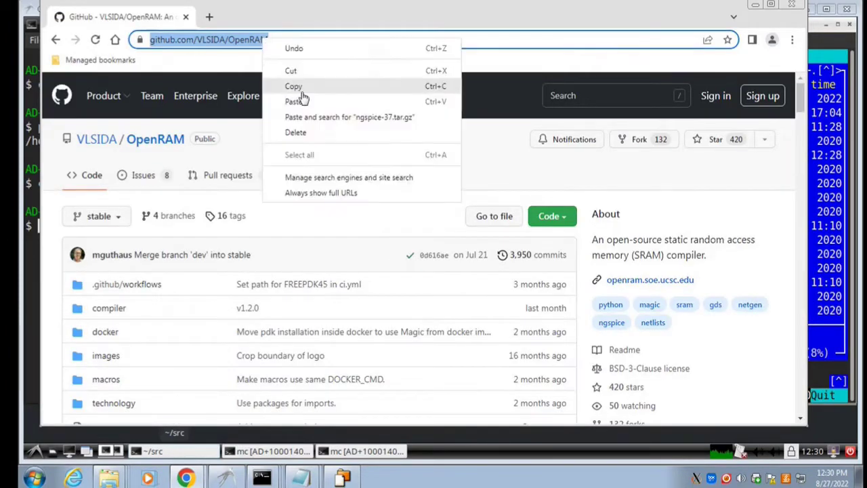
pyautogui.click(302, 91)
# Step: Git clone the pasted OpenRAM URL into ~/src and cd into OpenRAM
pyautogui.click(224, 477)
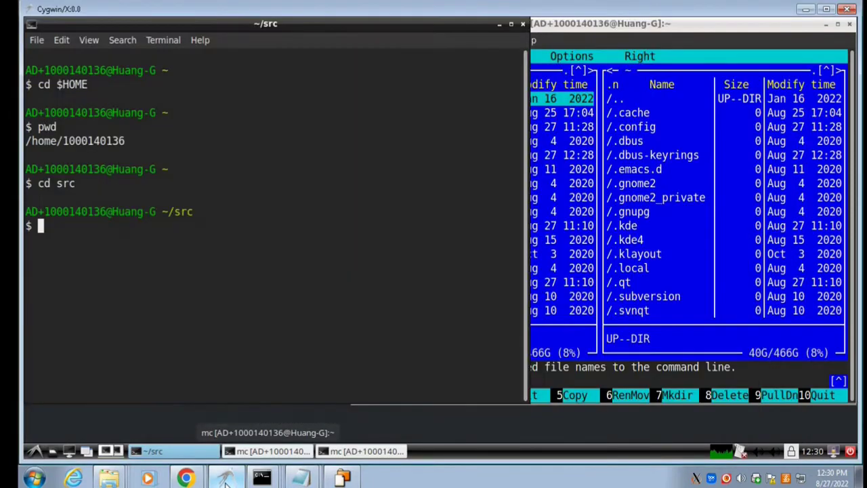
pyautogui.write('git clone')
pyautogui.rightClick(106, 230)
pyautogui.click(145, 293)
pyautogui.press('Return')
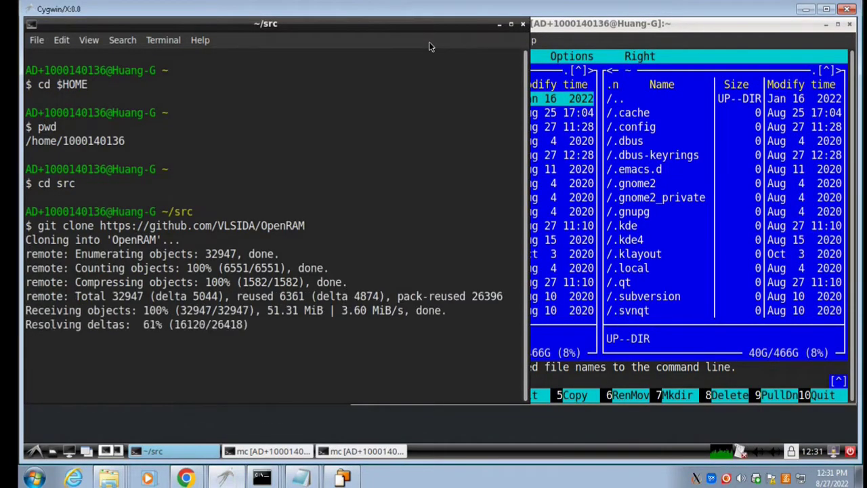
pyautogui.write('cd OpenRAM')
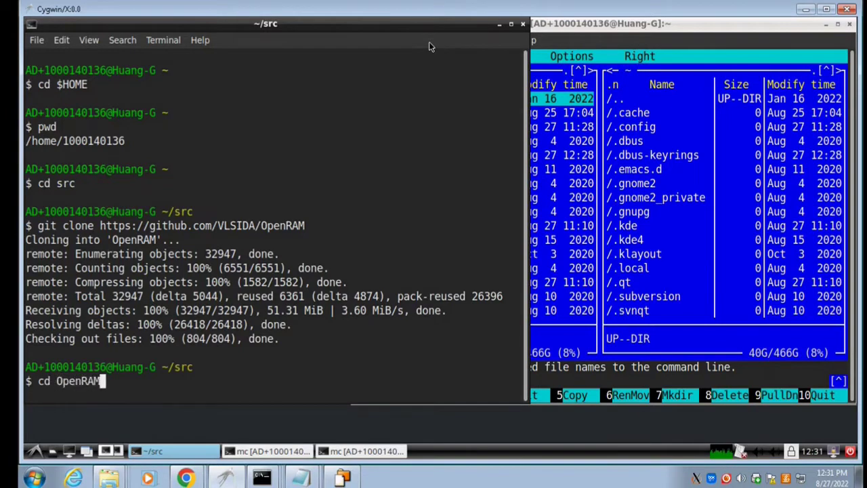
pyautogui.press('Return')
# Step: Begin a git checkout and look up the v1.1.19 release tag on GitHub
pyautogui.write('git checkout')
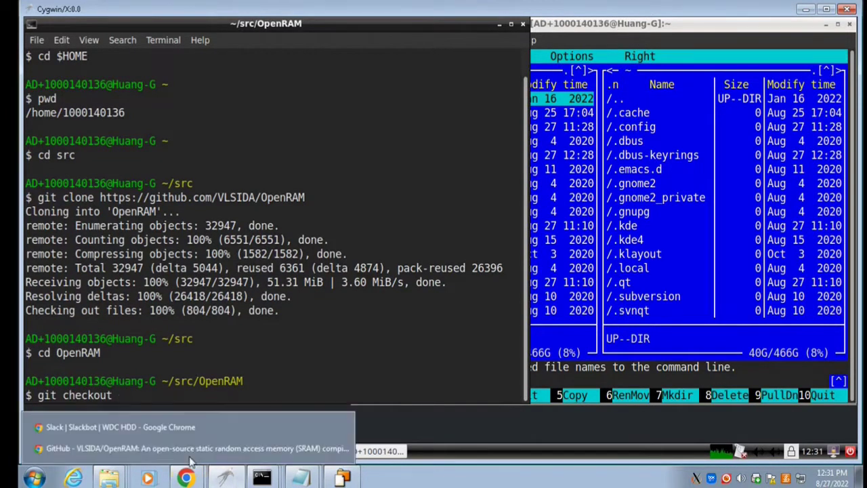
pyautogui.click(169, 443)
pyautogui.click(119, 218)
pyautogui.click(137, 300)
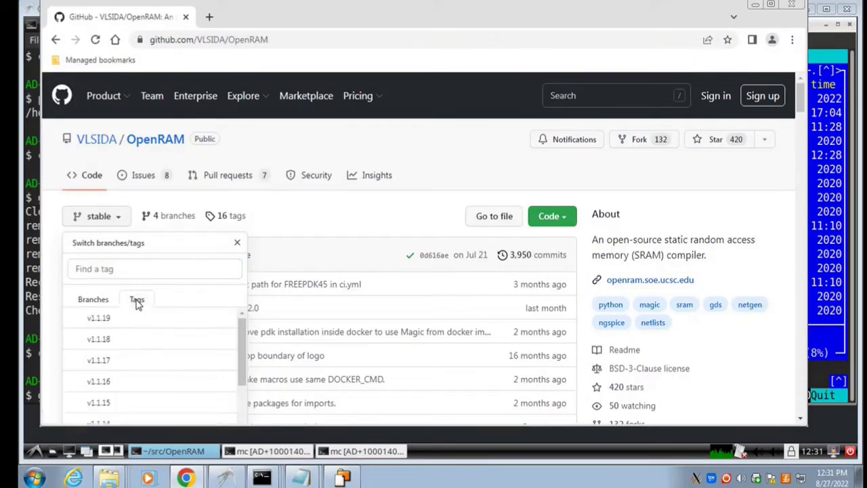
pyautogui.click(131, 319)
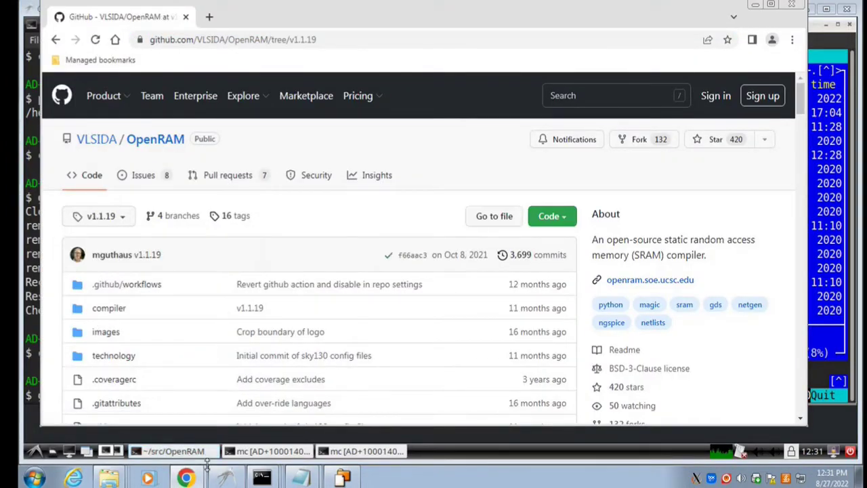
pyautogui.click(173, 450)
pyautogui.write('git checkout v1.1.19')
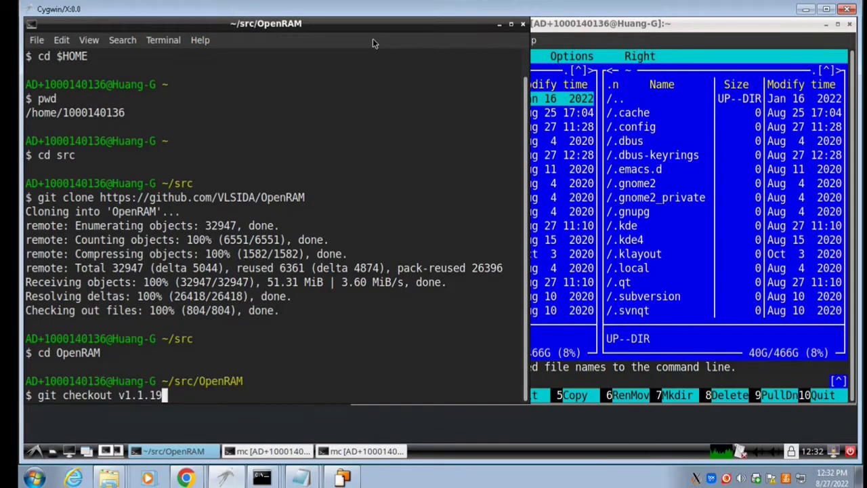
# Step: Check out OpenRAM v1.1.19 and locate the README's environment export lines
pyautogui.press('Return')
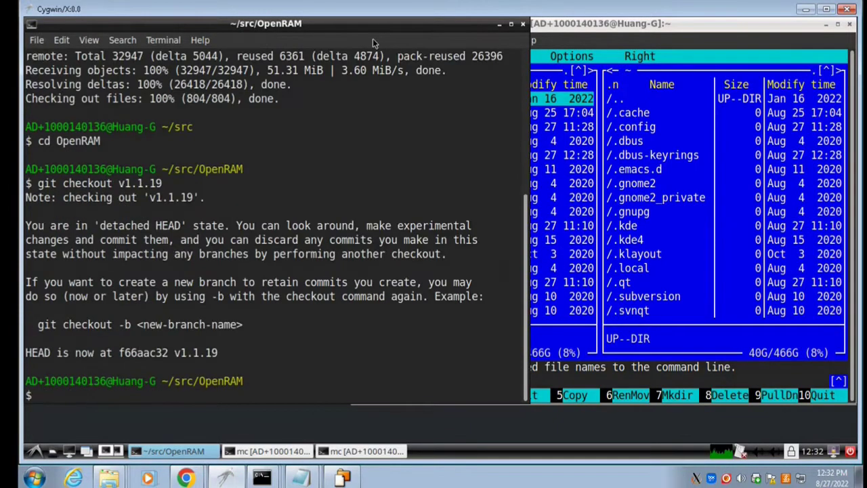
pyautogui.click(153, 447)
pyautogui.scroll(-10, 53, 283)
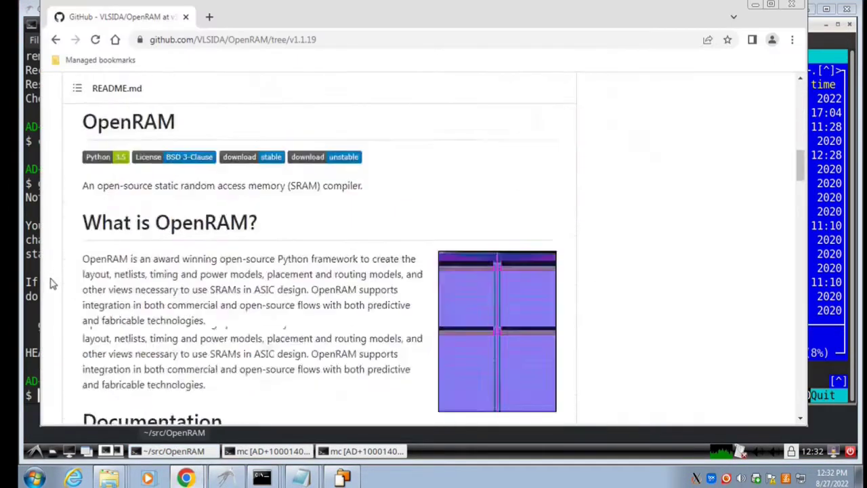
pyautogui.scroll(-5, 53, 283)
pyautogui.moveTo(92, 294); pyautogui.dragTo(338, 316)
# Step: Inspect setpaths.sh in mc, then source setpaths.sh in the terminal
pyautogui.click(755, 5)
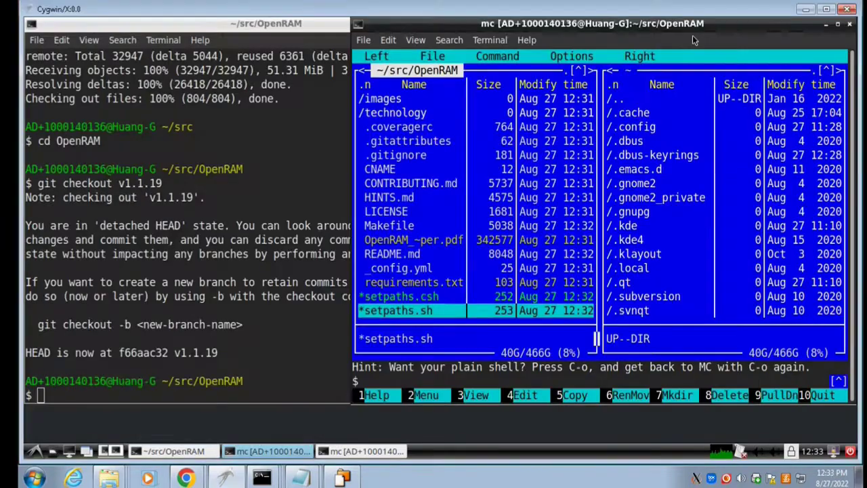
pyautogui.press('F4')
pyautogui.press('F10')
pyautogui.click(313, 42)
pyautogui.write('source setpaths.sh')
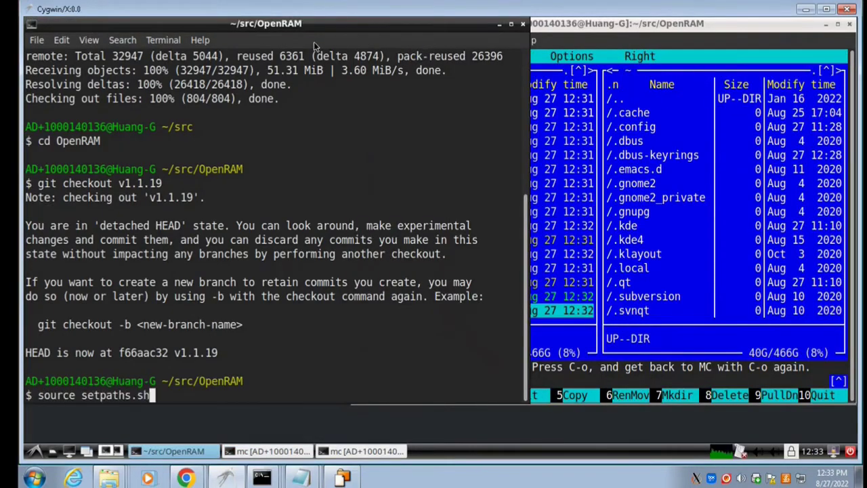
pyautogui.press('Return')
# Step: Copy the README's PYTHONPATH export line into the terminal and run it
pyautogui.hotkey('alt', 'Tab')
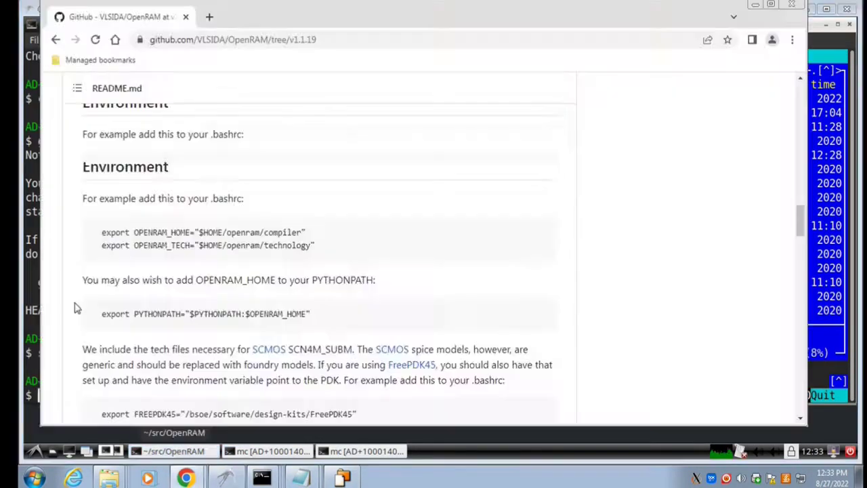
pyautogui.moveTo(101, 249); pyautogui.dragTo(310, 250)
pyautogui.rightClick(317, 252)
pyautogui.click(335, 259)
pyautogui.hotkey('alt', 'Tab')
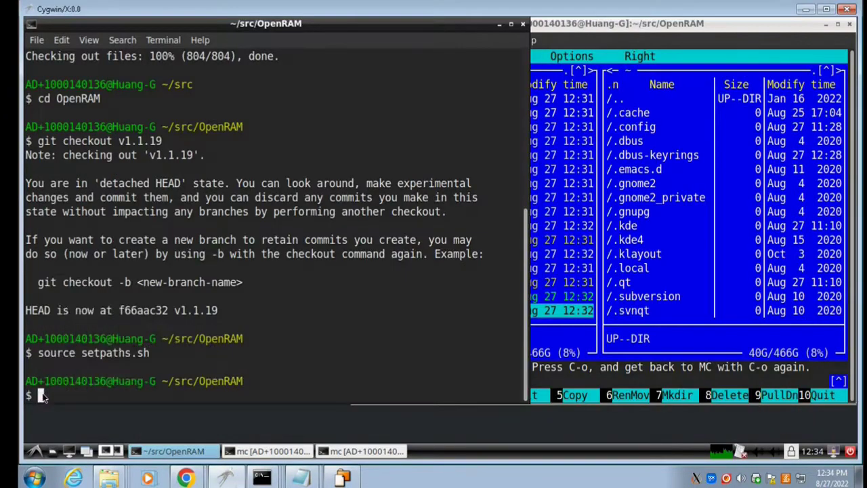
pyautogui.rightClick(45, 392)
pyautogui.click(89, 336)
pyautogui.press('Return')
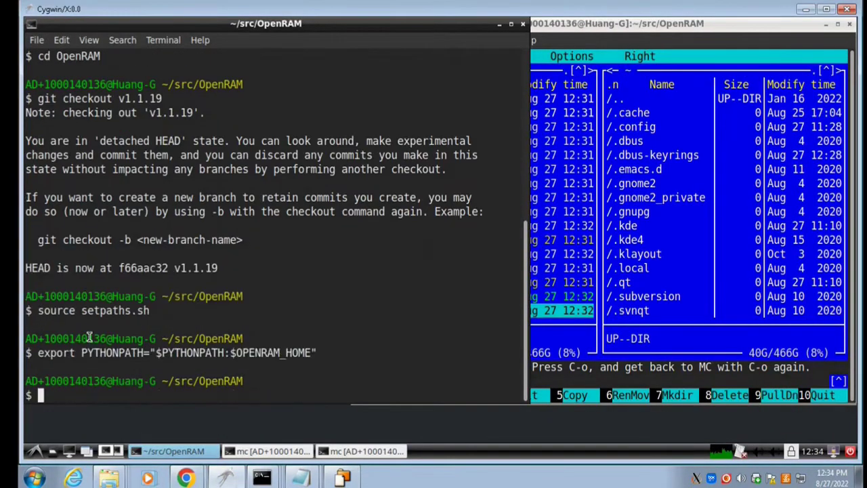
# Step: Return to the README to review its DRC/LVS tool requirements
pyautogui.hotkey('alt', 'Tab')
pyautogui.scroll(2, 73, 183)
pyautogui.moveTo(101, 174); pyautogui.dragTo(174, 193)
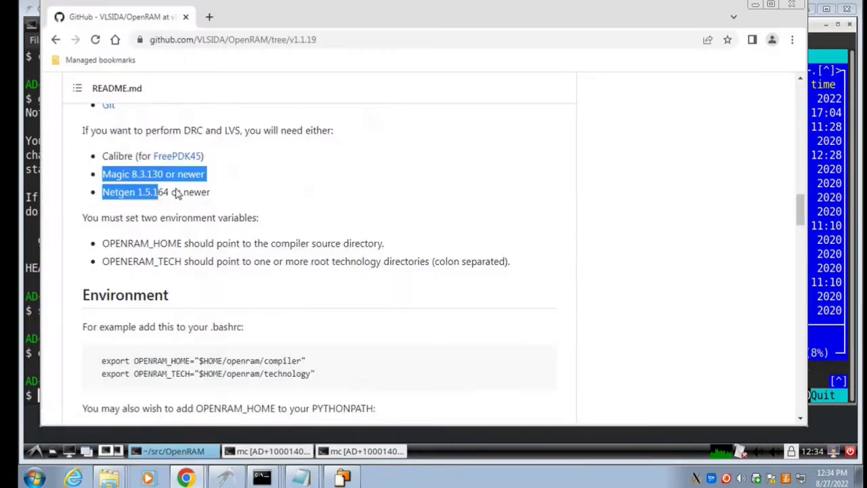
# Step: Search YouTube for 'eda qflow' in a new browser tab
pyautogui.click(210, 17)
pyautogui.click(359, 91)
pyautogui.write('eda qflow')
pyautogui.press('Return')
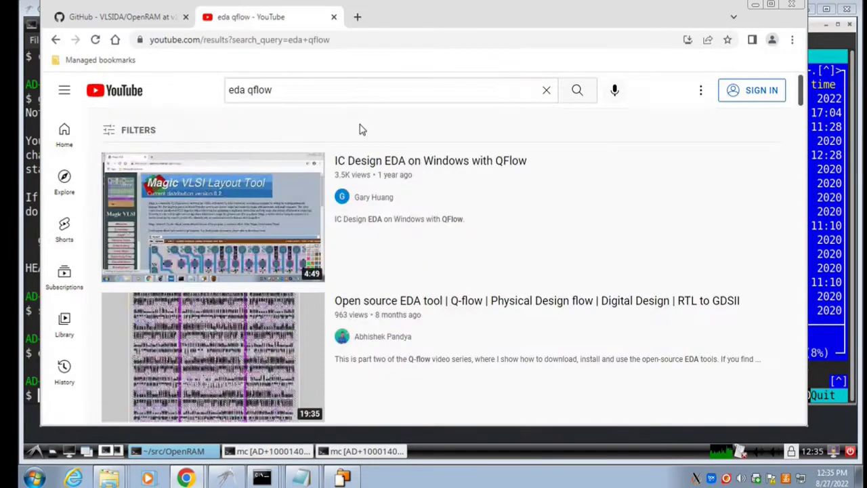
# Step: Note the README's ngspice requirement and search Google for ngspice
pyautogui.moveTo(360, 242)
pyautogui.click(112, 17)
pyautogui.moveTo(102, 179); pyautogui.dragTo(192, 179)
pyautogui.hotkey('ctrl', 't')
pyautogui.write('n')
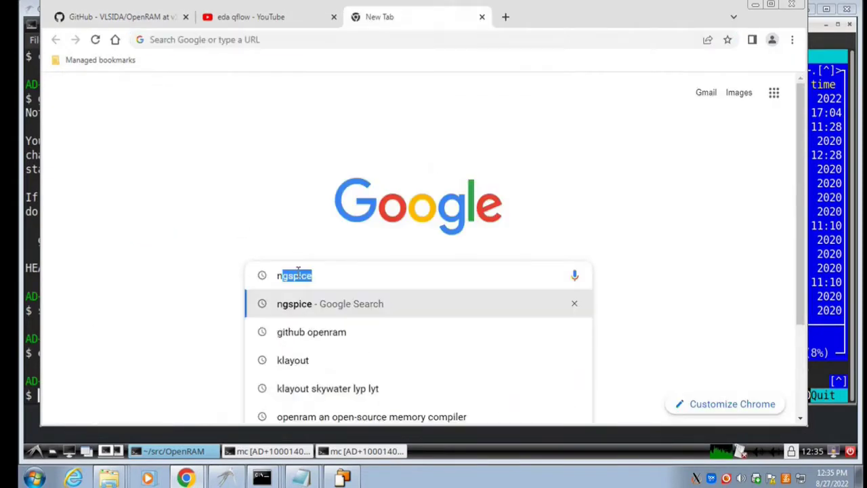
pyautogui.write('gspice')
pyautogui.press('Return')
# Step: From the ngspice site's Download page, start downloading the ngspice-37 source tarball
pyautogui.click(345, 220)
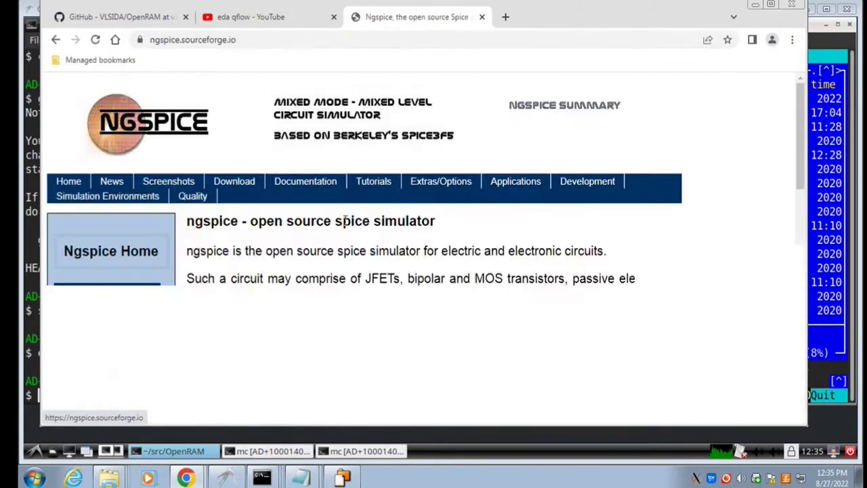
pyautogui.click(259, 184)
pyautogui.scroll(-4, 285, 237)
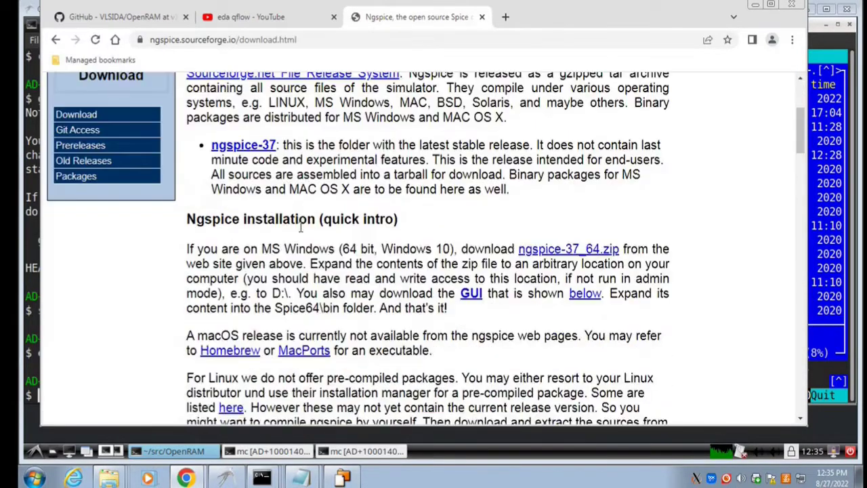
pyautogui.scroll(-1, 308, 287)
pyautogui.click(303, 312)
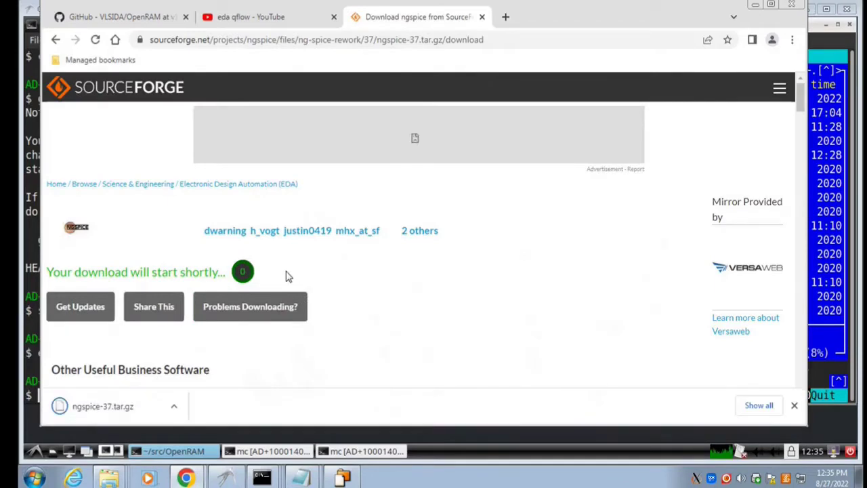
# Step: Open the download folder and drag ngspice-37.tar.gz into cygwin64/home/user/src
pyautogui.click(758, 405)
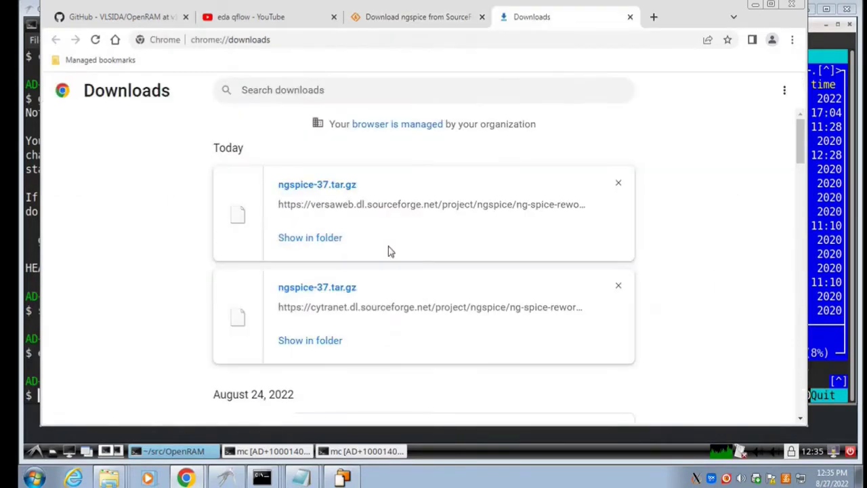
pyautogui.click(335, 242)
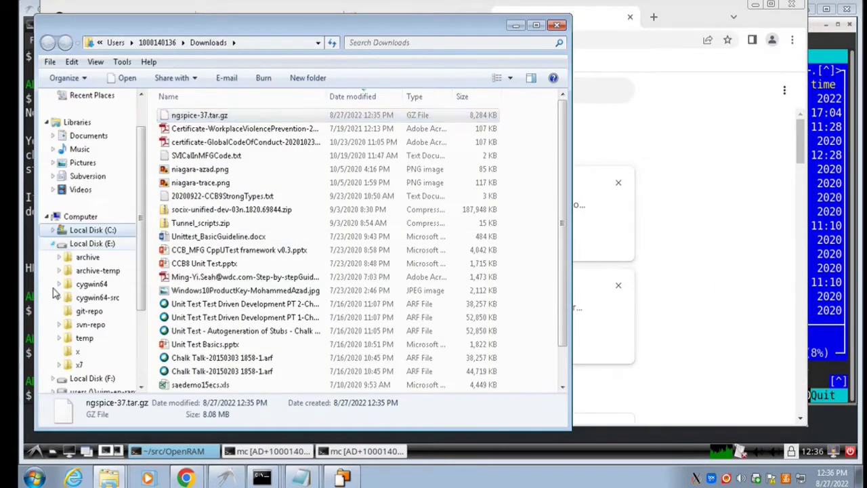
pyautogui.click(58, 284)
pyautogui.click(65, 257)
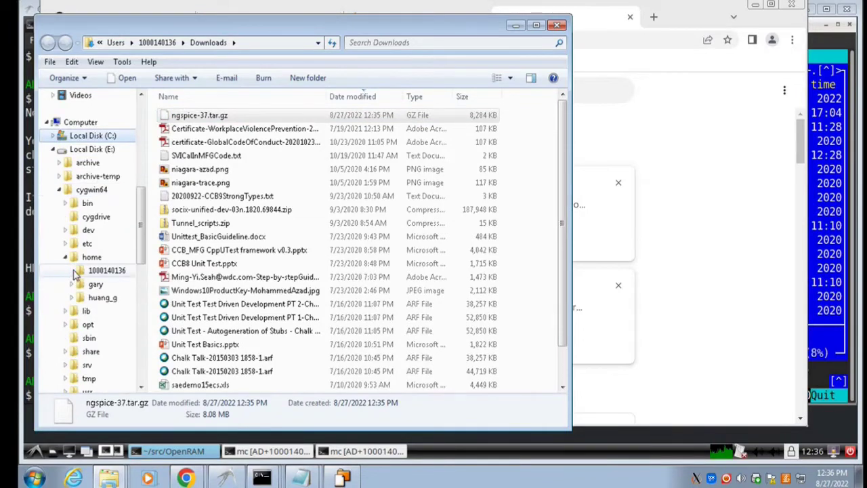
pyautogui.click(75, 271)
pyautogui.scroll(-3, 142, 271)
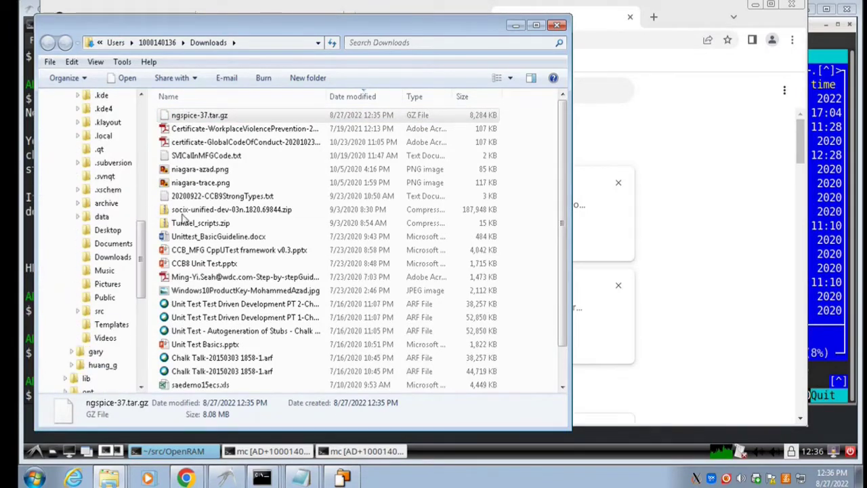
pyautogui.moveTo(203, 115)
pyautogui.mouseDown()
pyautogui.moveTo(245, 177)
pyautogui.moveTo(126, 314)
pyautogui.mouseUp()
pyautogui.click(126, 313)
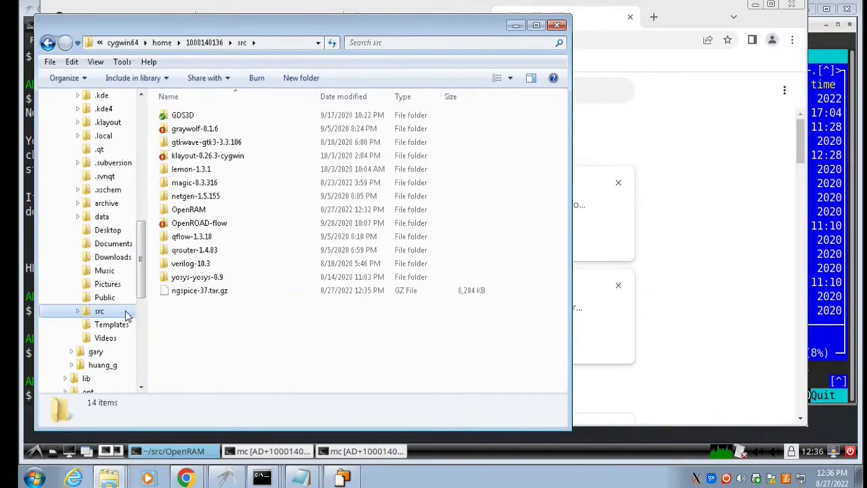
# Step: In ~/src, extract ngspice-37.tar.gz with tar -xvzf and enter ngspice-37
pyautogui.hotkey('alt', 'Tab')
pyautogui.write('ME')
pyautogui.press('Return')
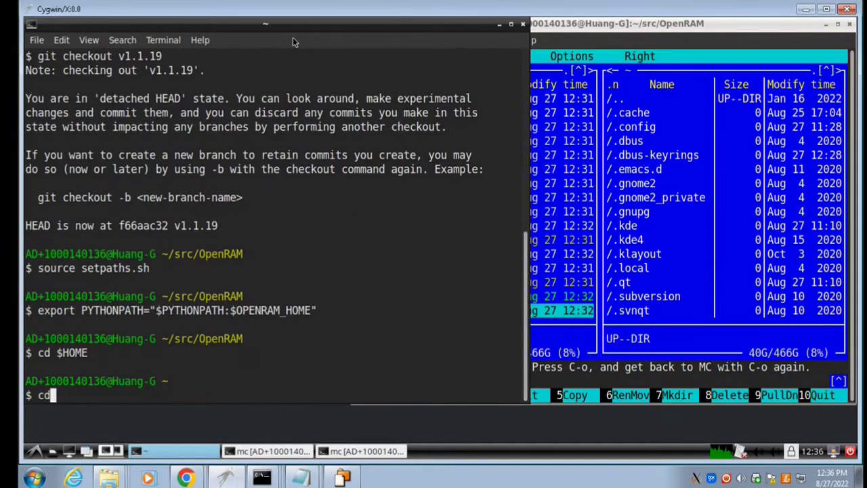
pyautogui.write('c')
pyautogui.press('Return')
pyautogui.press('Return')
pyautogui.doubleClick(220, 352)
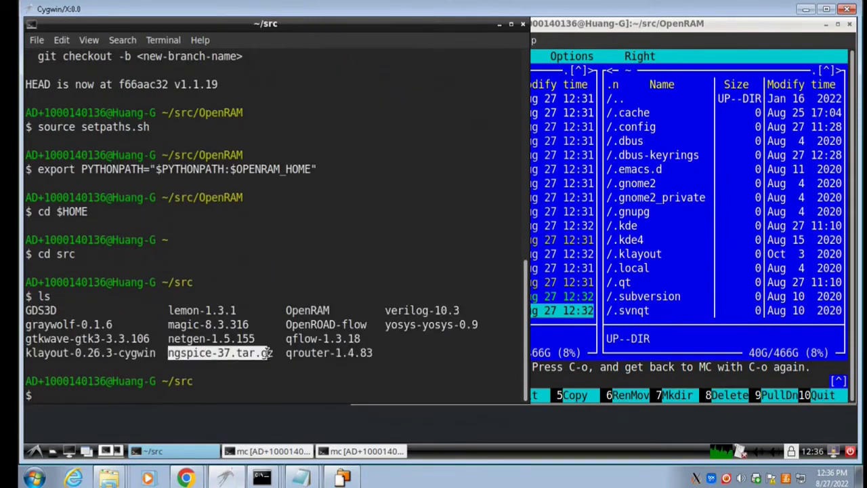
pyautogui.write('tar -xzvf ngspice-37.tar.gz')
pyautogui.press('Return')
pyautogui.write('cd ngs')
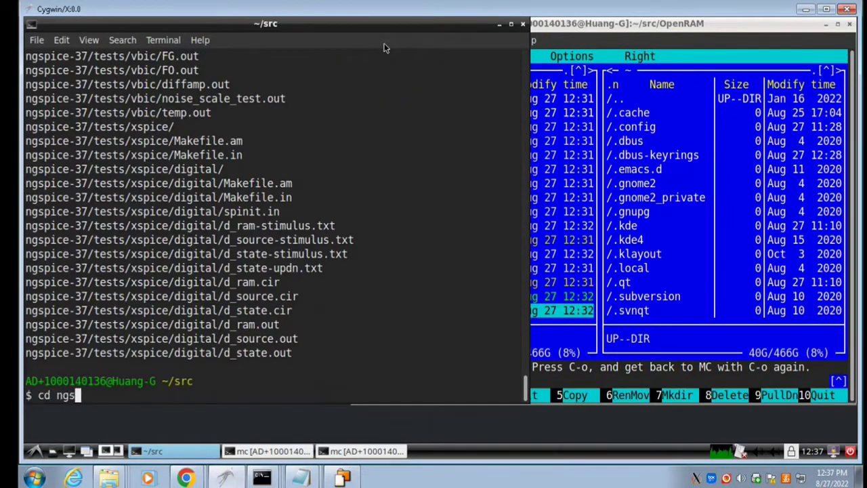
pyautogui.press('Tab')
pyautogui.press('Return')
# Step: Open ngspice's INSTALL file in mc and scroll to the build commands
pyautogui.click(584, 39)
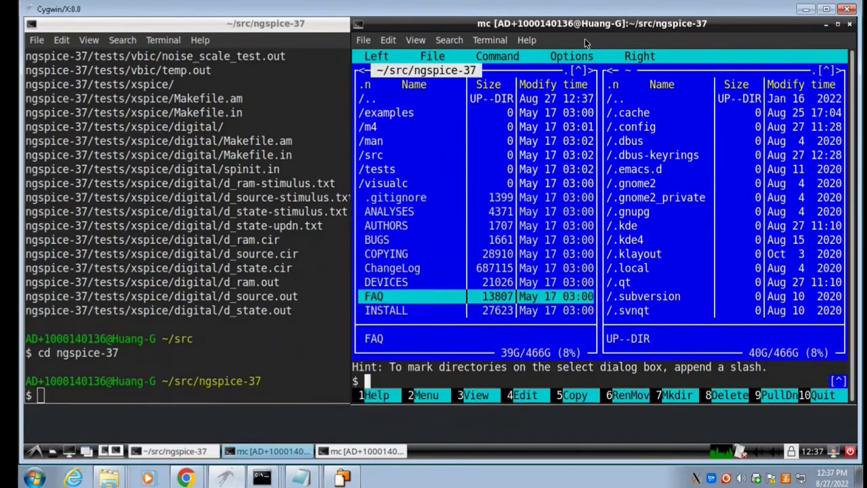
pyautogui.press('Down')
pyautogui.press('Down')
pyautogui.press('Down')
pyautogui.press('F4')
pyautogui.press('Down')
pyautogui.press('Down')
pyautogui.press('Down')
pyautogui.press('Down')
pyautogui.press('Down')
pyautogui.press('Down')
pyautogui.press('Down')
pyautogui.press('Down')
pyautogui.press('Down')
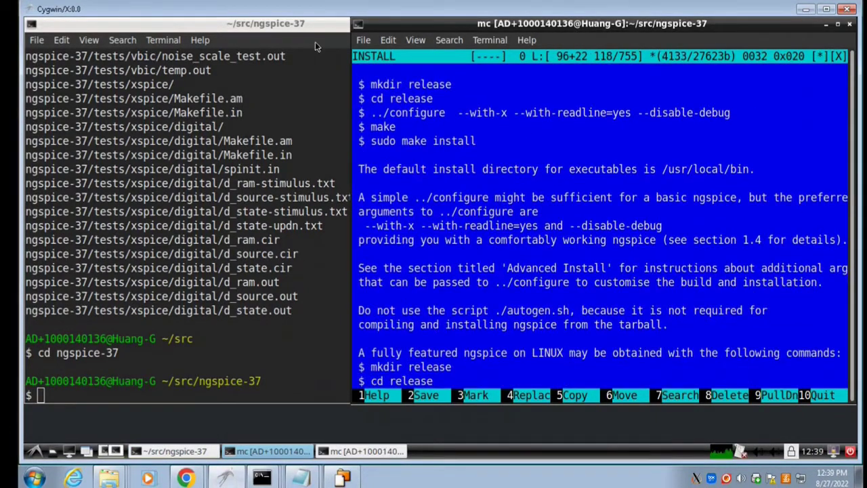
pyautogui.click(315, 41)
pyautogui.write('mkdir release')
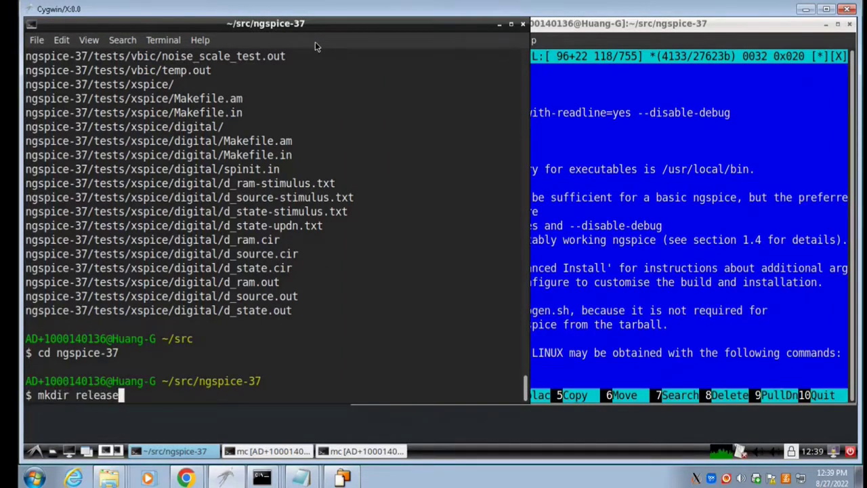
# Step: In a new release folder, configure with --with-x, --enable-xspice, readline, then make and make install
pyautogui.press('Return')
pyautogui.write('cd release')
pyautogui.press('Return')
pyautogui.write('../configure --with-x --enable-xspice --with-readline=yes')
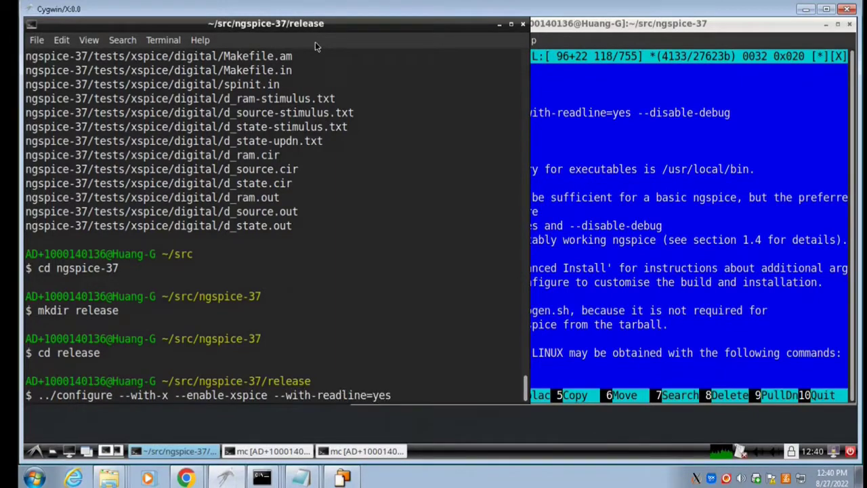
pyautogui.press('Return')
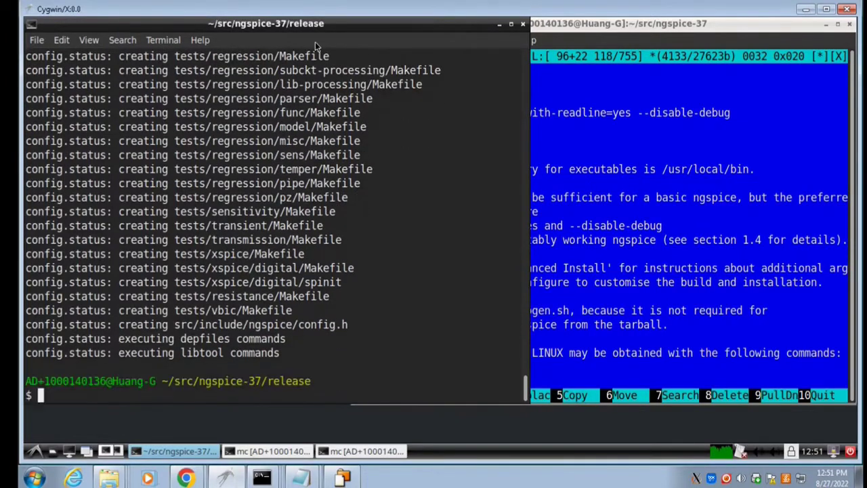
pyautogui.write('make')
pyautogui.press('Return')
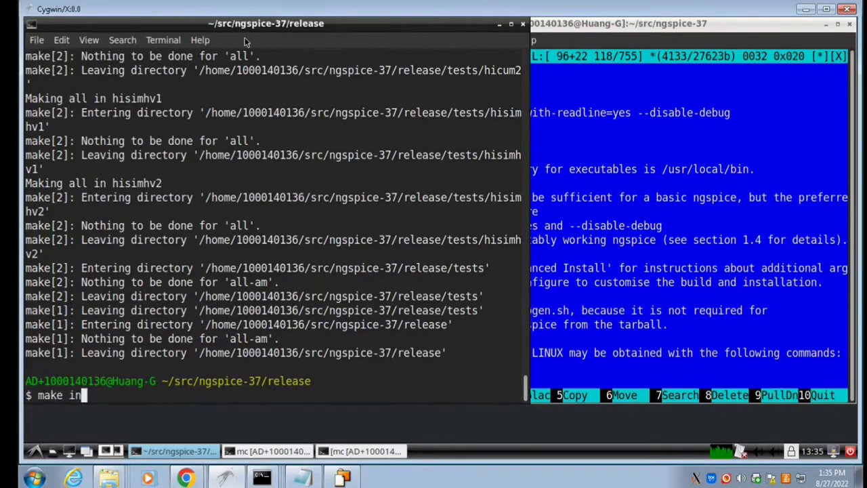
pyautogui.press('Return')
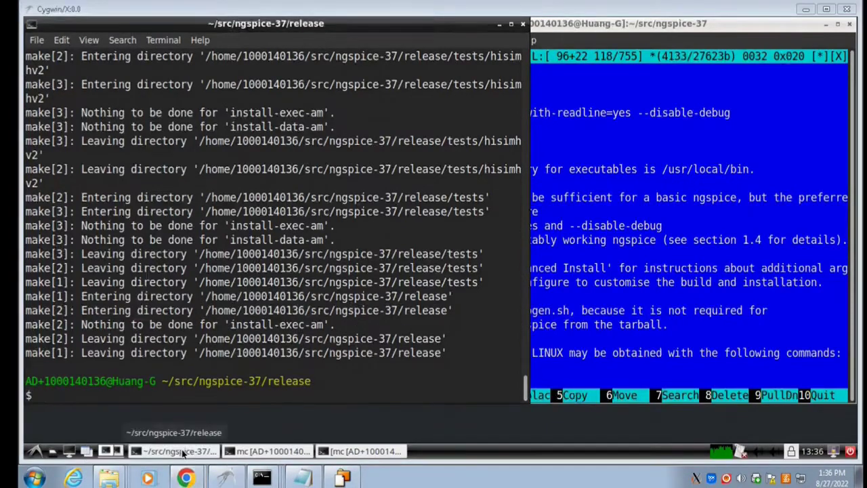
# Step: Search Google for 'sram sky130 github' and open the SRAM_SKY130 repository result
pyautogui.middleClick(185, 478)
pyautogui.write('sram sky130 g')
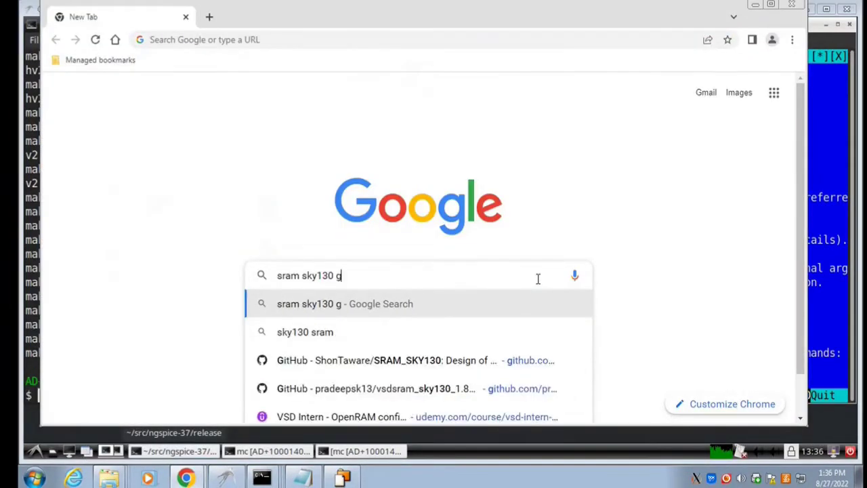
pyautogui.write('ithub')
pyautogui.press('Return')
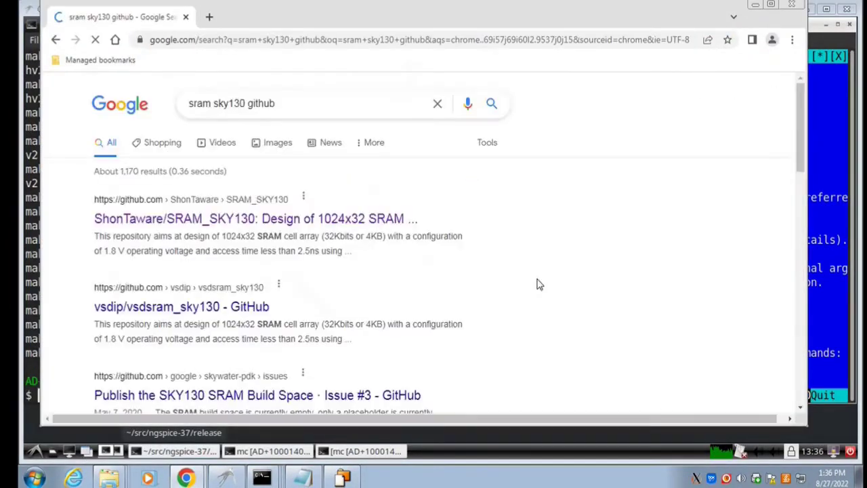
pyautogui.click(400, 220)
# Step: Copy the ShonTaware/SRAM_SKY130 repository URL and return to the terminal
pyautogui.click(316, 41)
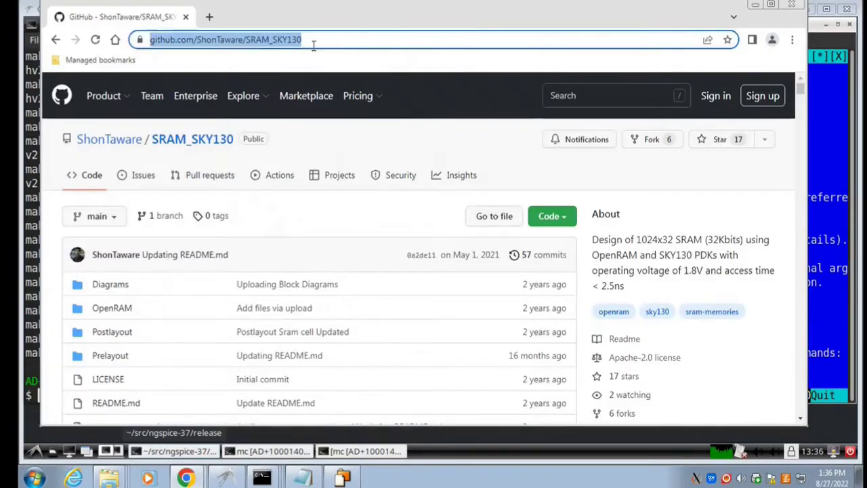
pyautogui.rightClick(300, 42)
pyautogui.click(332, 88)
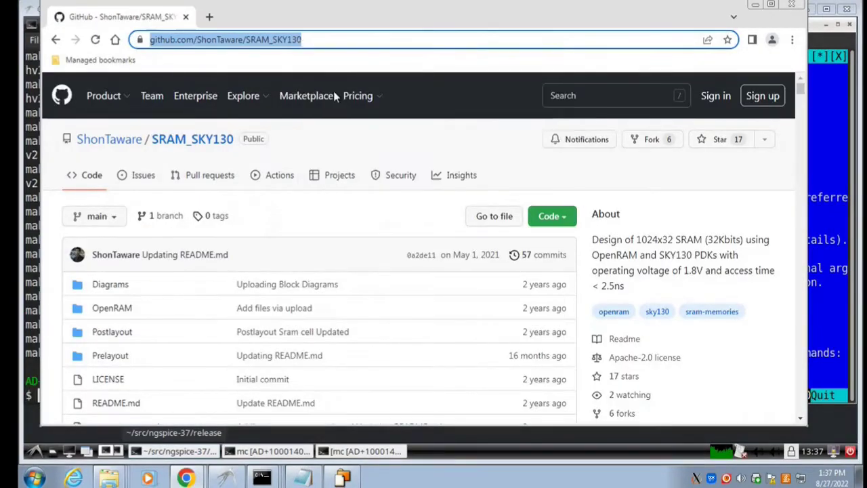
pyautogui.click(177, 451)
# Step: From ~/src, git clone the SRAM_SKY130 repository using the copied URL
pyautogui.write('E')
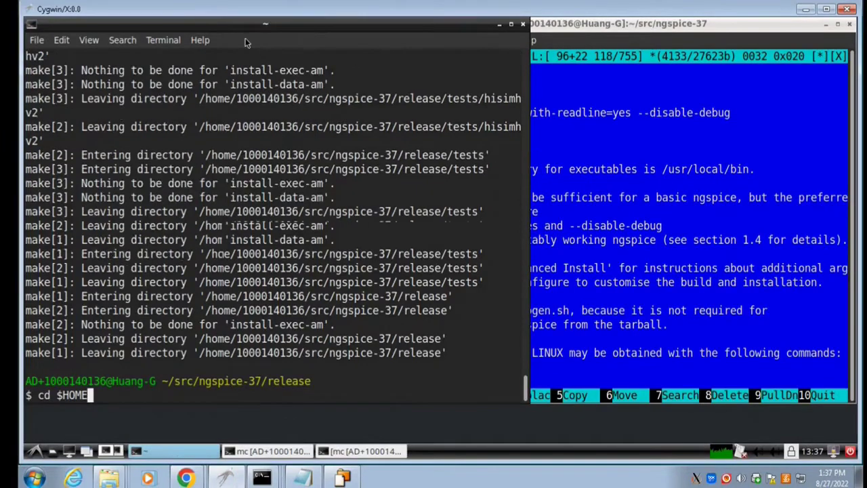
pyautogui.press('Return')
pyautogui.write('cd src')
pyautogui.press('Return')
pyautogui.write('git clone')
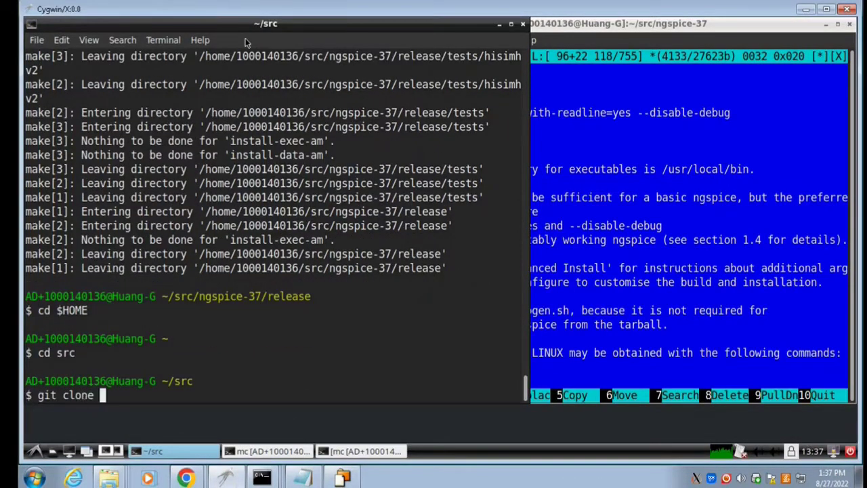
pyautogui.rightClick(107, 276)
pyautogui.click(131, 337)
pyautogui.press('Return')
pyautogui.write('cd SRAM_SKY130')
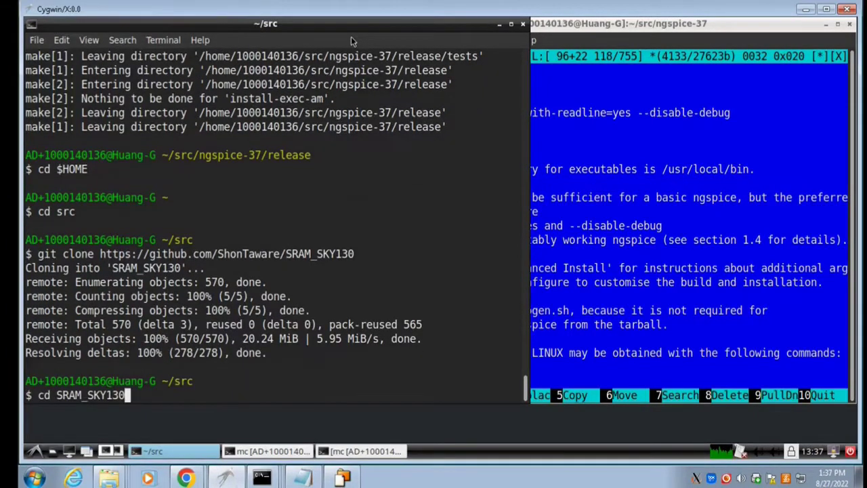
pyautogui.press('Return')
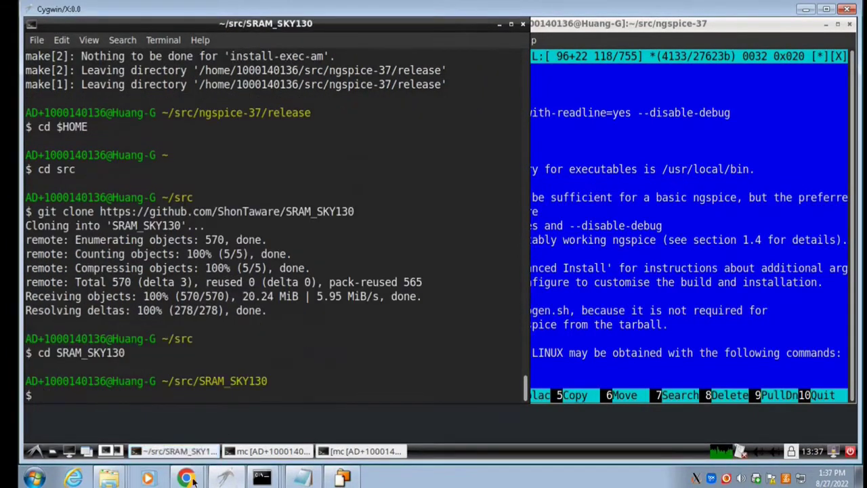
# Step: Copy 'cp -rf OpenRAM/sky130A $OPENRAM_TECH/' from the README and run it in the terminal
pyautogui.click(185, 478)
pyautogui.click(102, 443)
pyautogui.scroll(-5, 59, 255)
pyautogui.scroll(-2, 59, 255)
pyautogui.scroll(-15, 58, 256)
pyautogui.moveTo(102, 332); pyautogui.dragTo(275, 332)
pyautogui.rightClick(274, 333)
pyautogui.click(291, 342)
pyautogui.click(174, 451)
pyautogui.rightClick(40, 396)
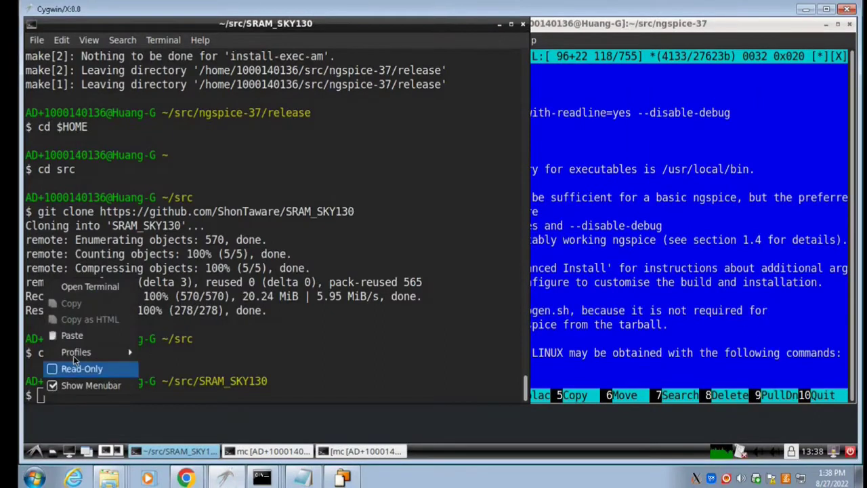
pyautogui.click(72, 336)
pyautogui.press('Return')
pyautogui.write('cd $')
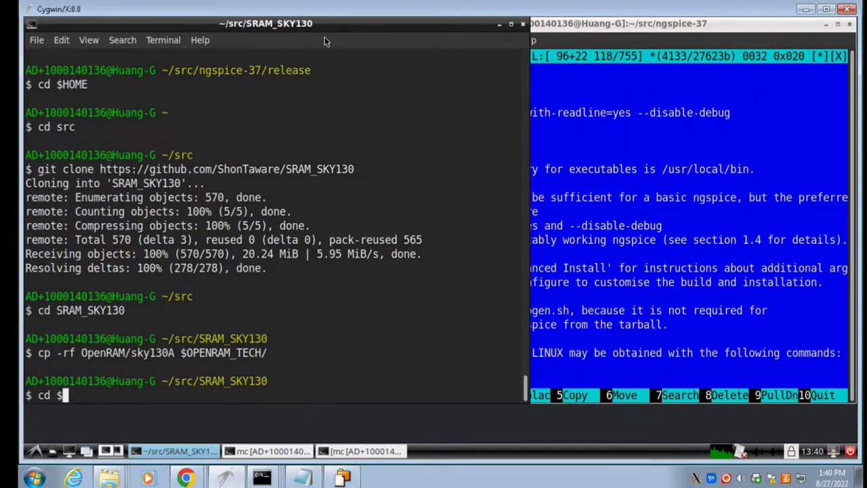
# Step: Go to ~/src/OpenRAM, create a synthesis folder and enter it
pyautogui.write('HOME')
pyautogui.press('Return')
pyautogui.write('cd src')
pyautogui.press('Return')
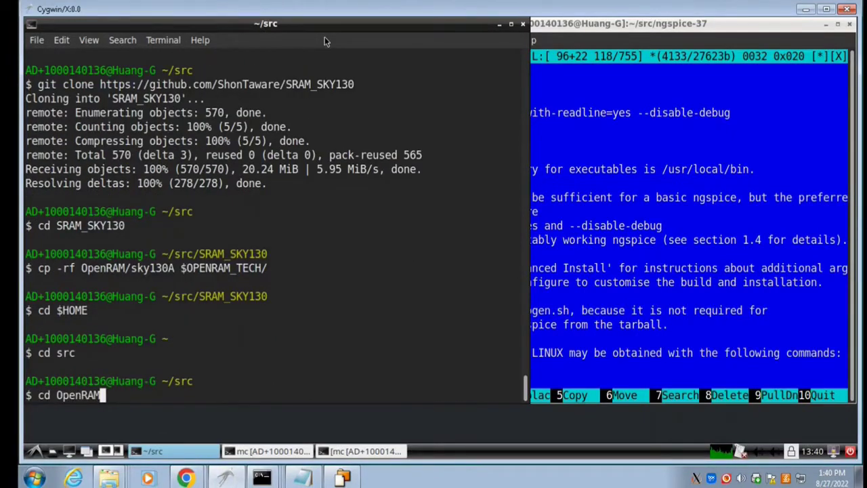
pyautogui.press('Return')
pyautogui.write('synthesis')
pyautogui.press('Return')
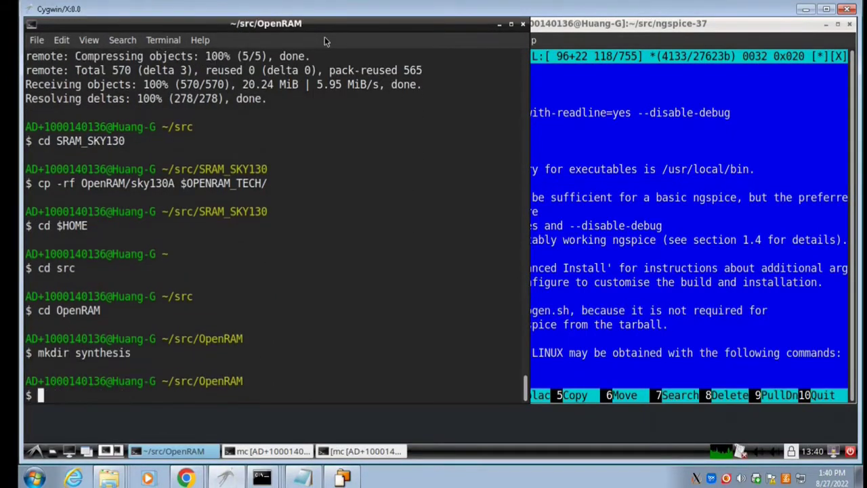
pyautogui.press('Return')
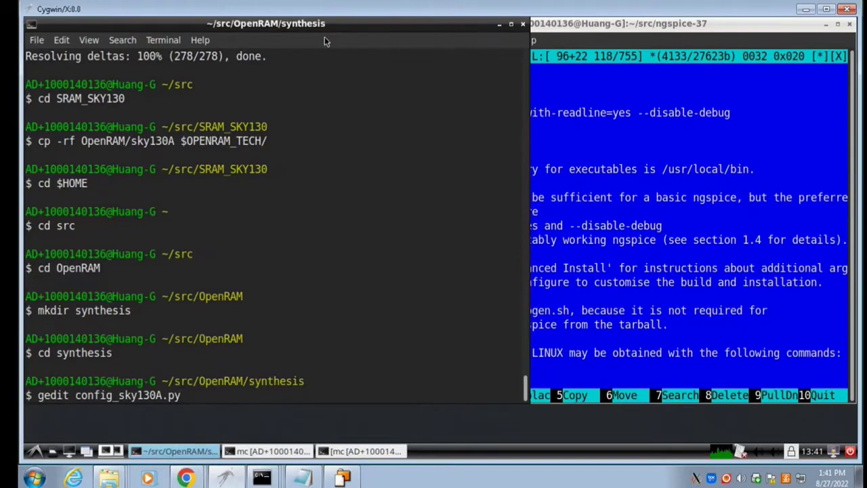
# Step: Open config_sky130A.py and paste the tech_name line from GitHub, setting it to sky130A
pyautogui.press('Return')
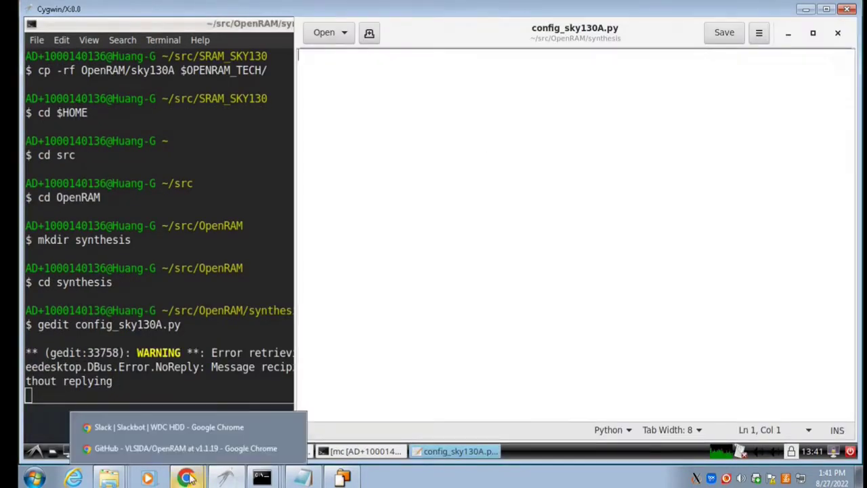
pyautogui.click(183, 448)
pyautogui.moveTo(92, 226); pyautogui.dragTo(208, 230)
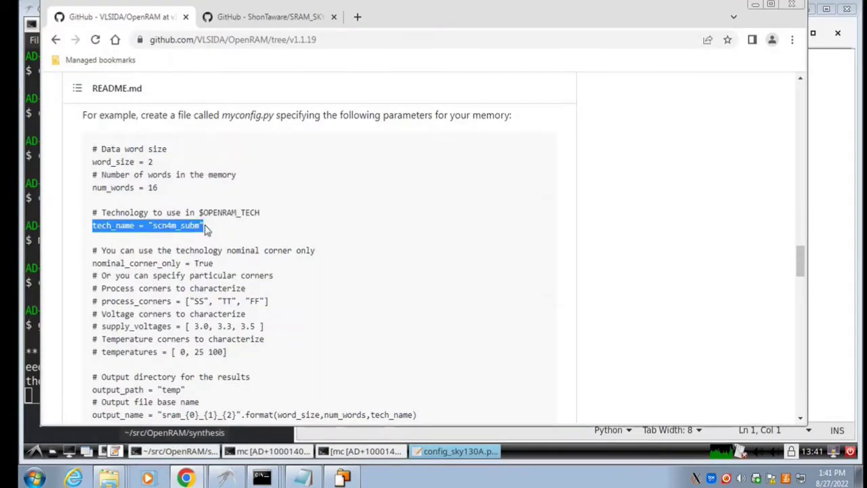
pyautogui.hotkey('ctrl', 'c')
pyautogui.click(225, 446)
pyautogui.hotkey('ctrl', 'v')
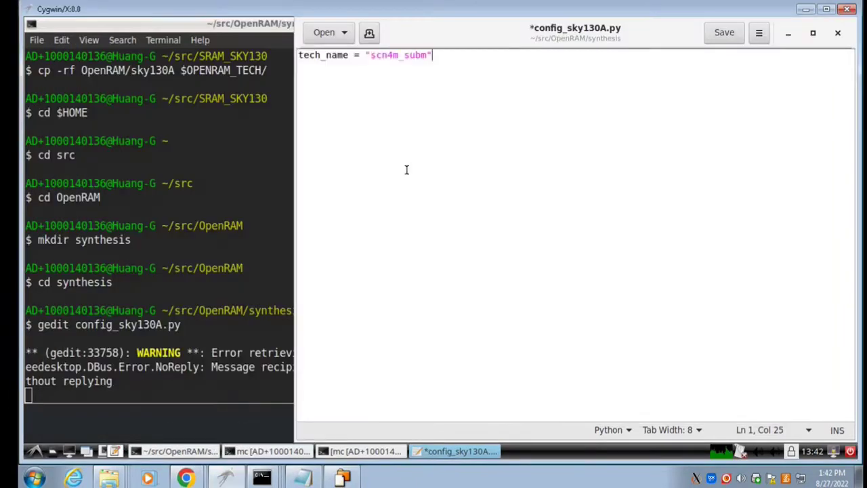
pyautogui.press('BackSpace')
pyautogui.press('BackSpace')
pyautogui.press('BackSpace')
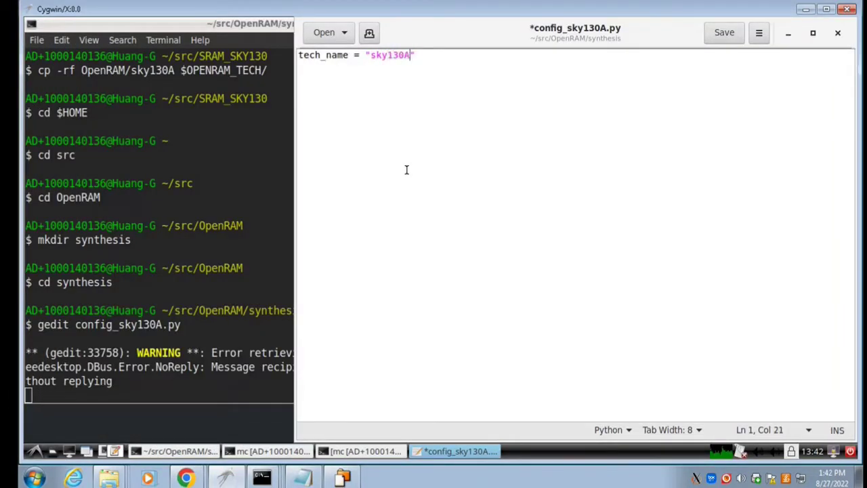
pyautogui.press('End')
# Step: Add word_size 32, num_words 512, output_path 'temp' and the sram_{0}_{1}_{2} output_name, then save and close
pyautogui.press('Return')
pyautogui.write('word_size =')
pyautogui.press('Return')
pyautogui.write('num_words = 51')
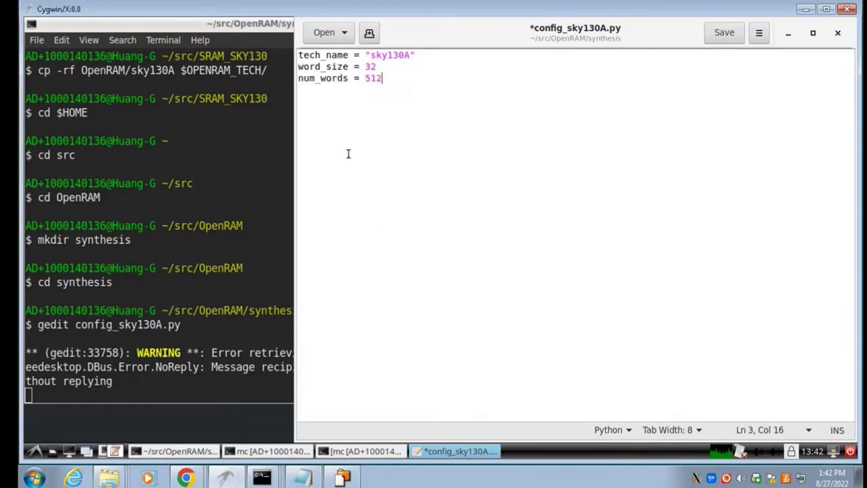
pyautogui.write('2')
pyautogui.press('Return')
pyautogui.write('output_path = "temp"')
pyautogui.press('Return')
pyautogui.write('output_name = "sram_{0}_{1}_{2}".format(word_size,num_words,tech_name)')
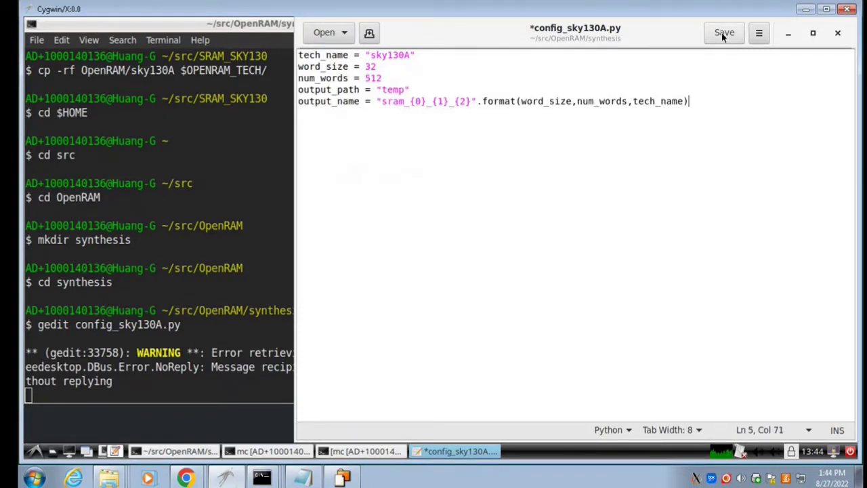
pyautogui.click(721, 33)
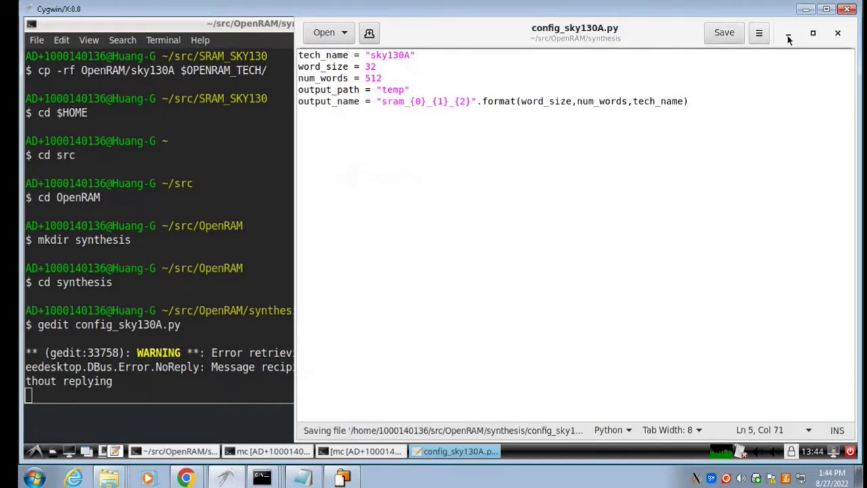
pyautogui.click(837, 32)
# Step: List the synthesis folder and run python3 $OPENRAM_HOME/openram.py config_sky130A.py
pyautogui.press('F10')
pyautogui.click(319, 42)
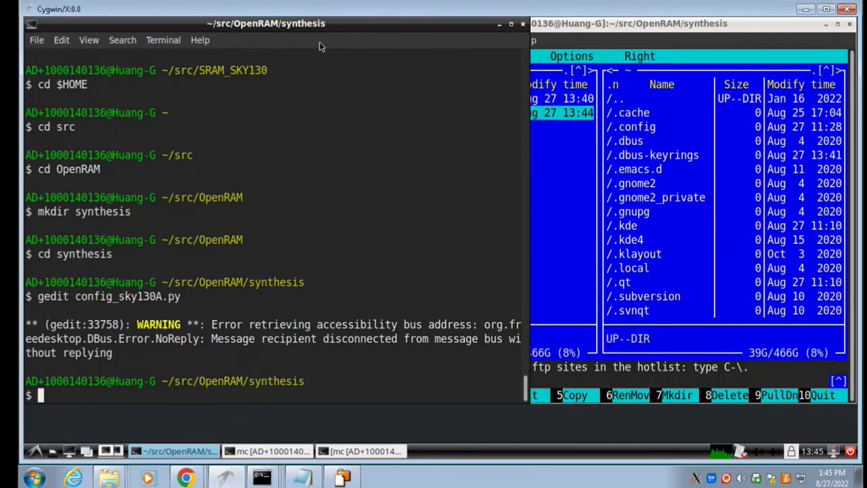
pyautogui.write('ls')
pyautogui.press('Return')
pyautogui.write('py')
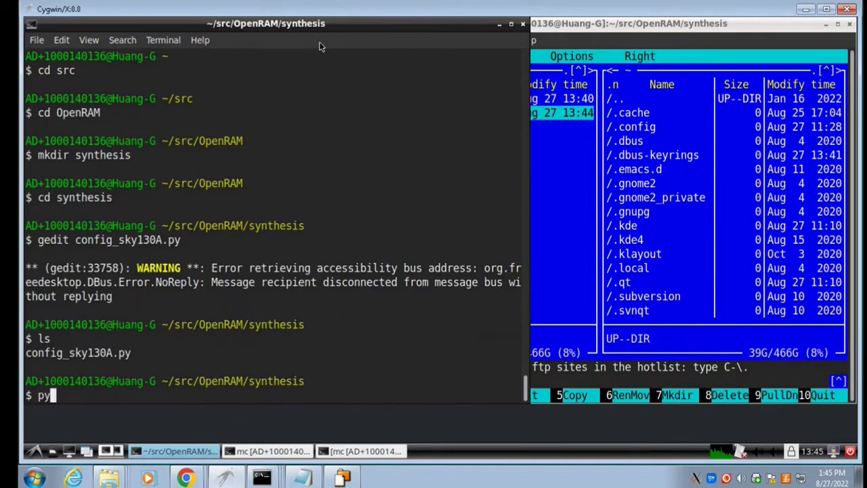
pyautogui.write('thon3 $OPE')
pyautogui.press('Tab')
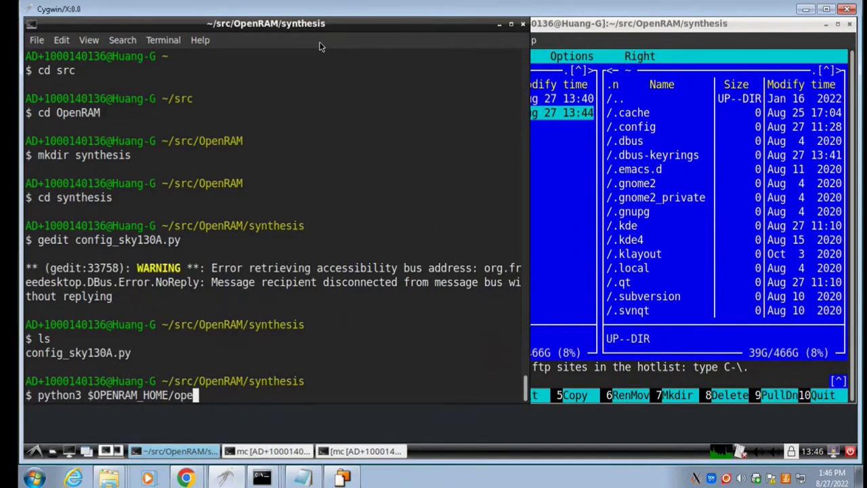
pyautogui.write('nram.py config_sky13')
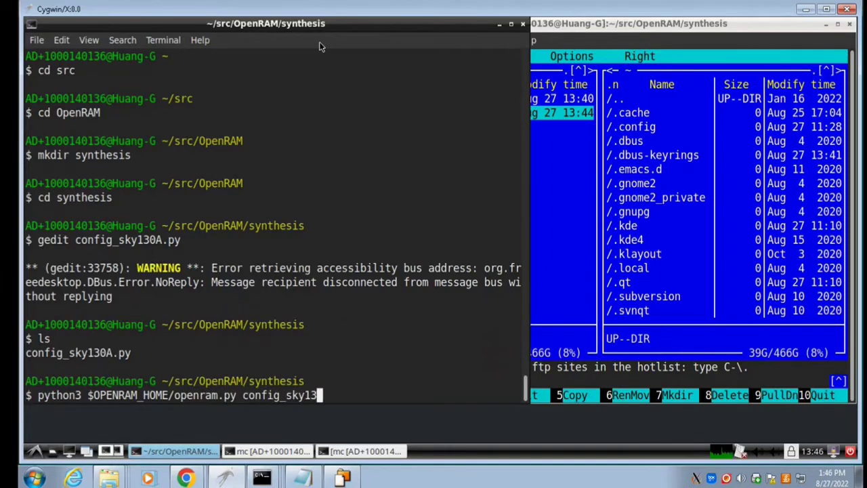
pyautogui.write('0A.py')
pyautogui.press('Return')
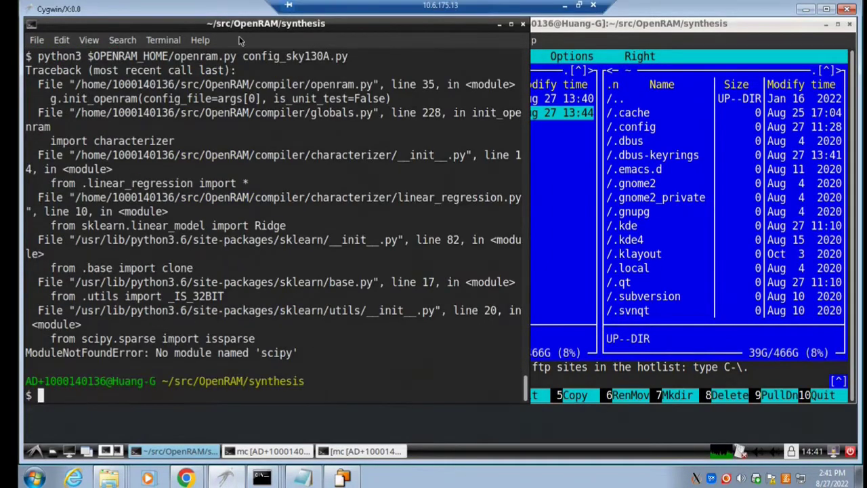
# Step: Pip-install numpy 1.13.3 and sklearn, rerun OpenRAM, then install numpy 1.14.5
pyautogui.write('python3 -m pip install numpy==1')
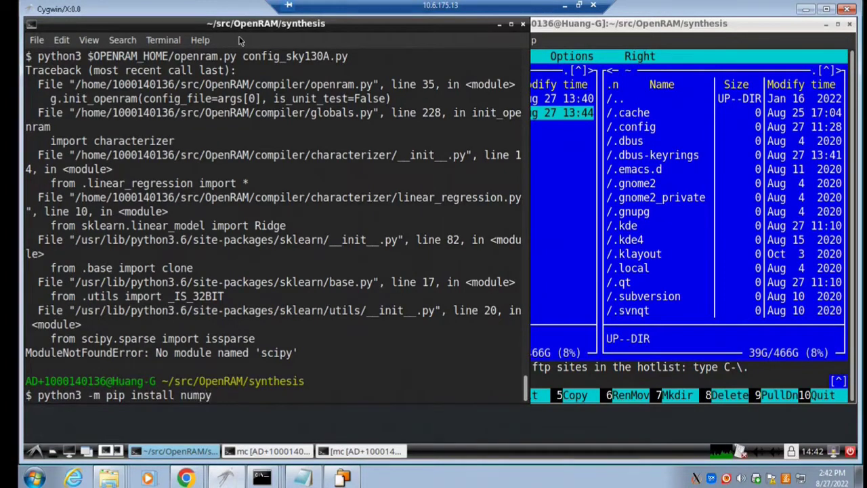
pyautogui.write('.13.3')
pyautogui.press('Return')
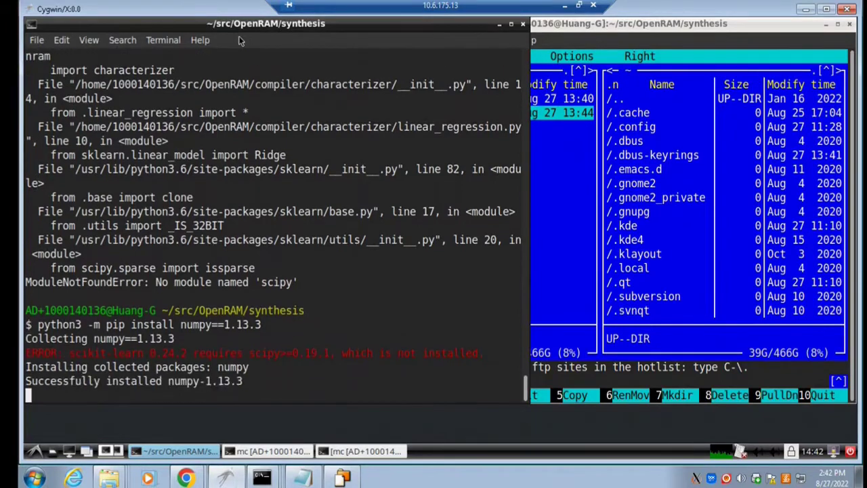
pyautogui.write('python3 -m pip install sklearn')
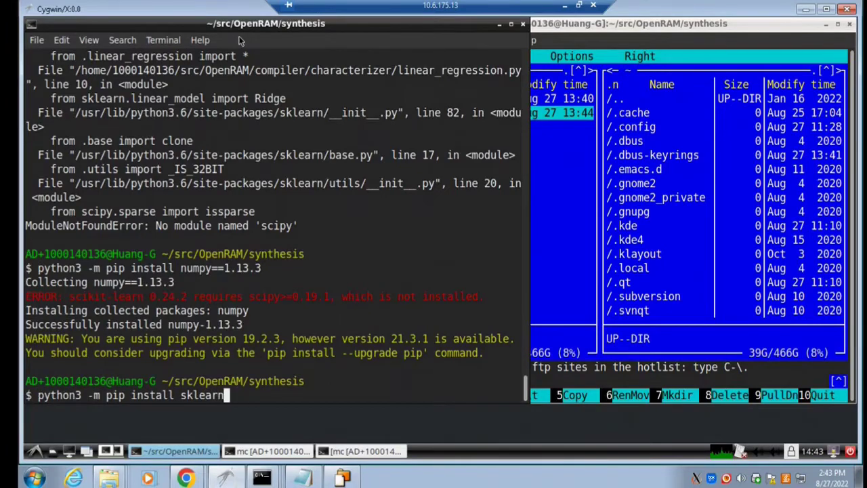
pyautogui.press('Return')
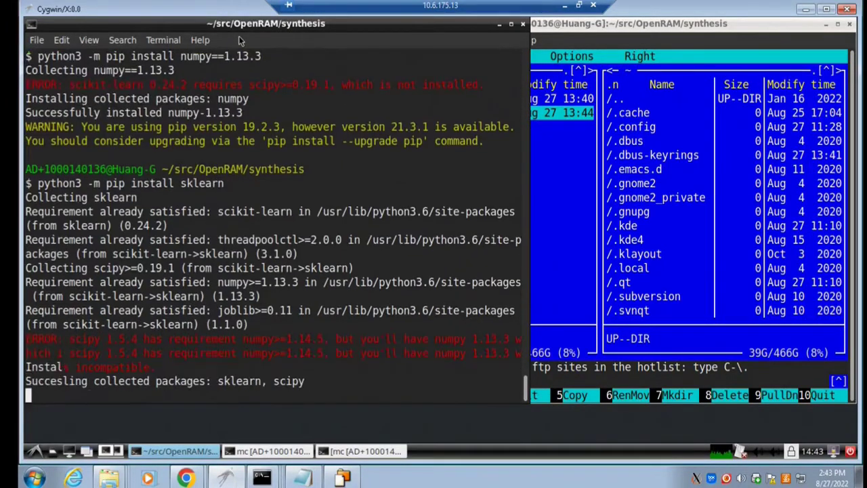
pyautogui.write('python3 $OPENRAM_HOME/openram.py config_sky130A.py')
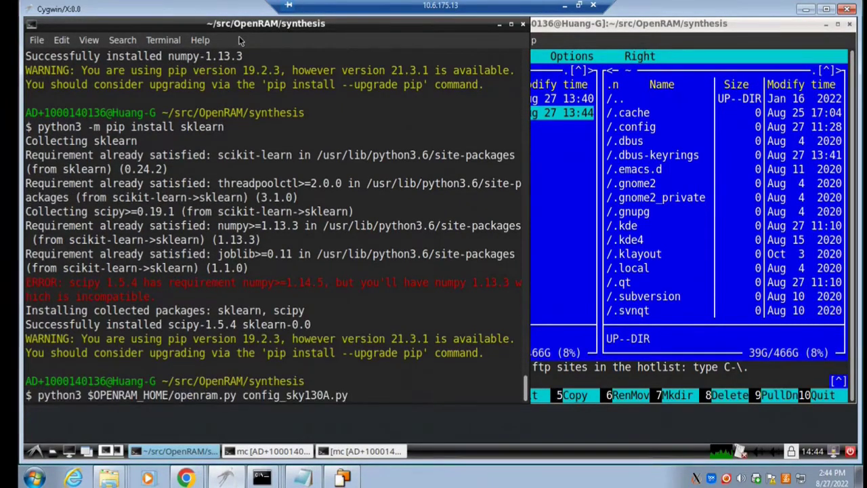
pyautogui.press('Return')
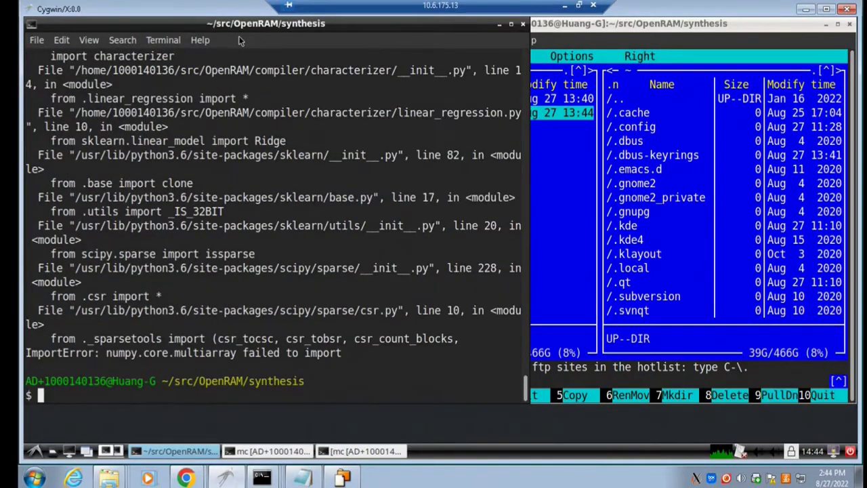
pyautogui.write('python3 -m pip install numpy==1.')
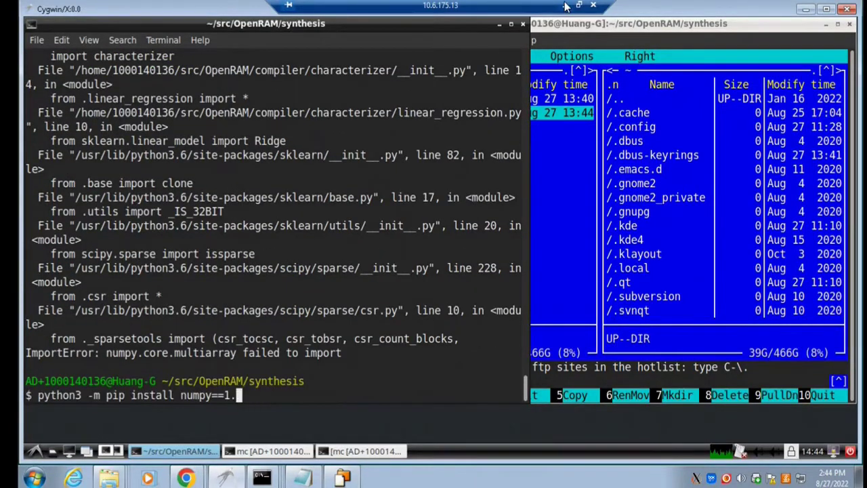
pyautogui.write('134.5')
pyautogui.press('Return')
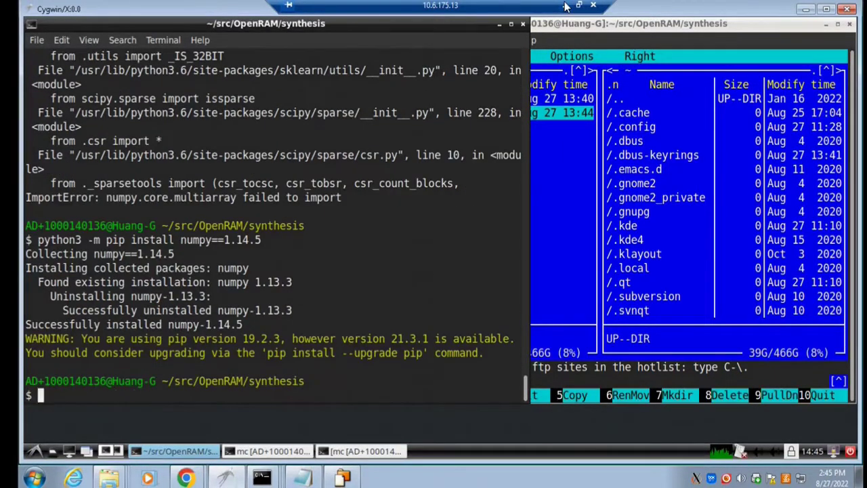
# Step: Rerun OpenRAM on the config and highlight the failing lib.py traceback line
pyautogui.press('Up')
pyautogui.press('Up')
pyautogui.press('Return')
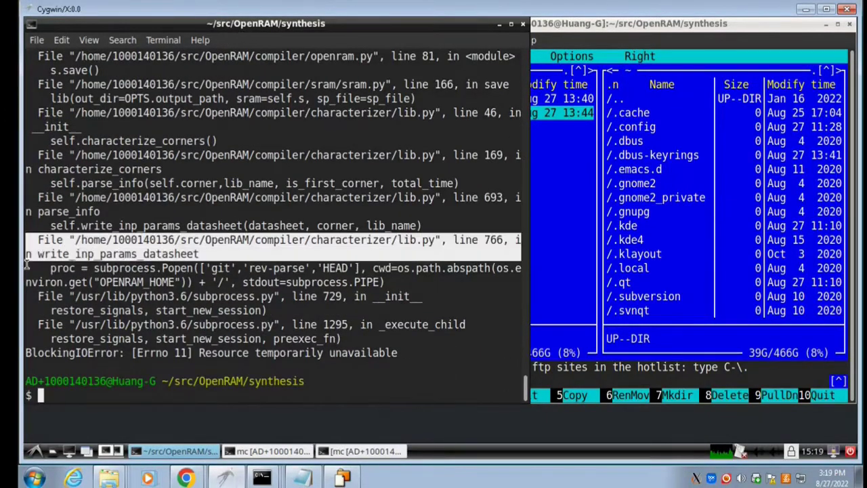
pyautogui.moveTo(27, 254); pyautogui.dragTo(203, 277)
# Step: Enter the ~/src/OpenRAM/compiler folder in the mc file manager
pyautogui.click(671, 37)
pyautogui.press('Up')
pyautogui.press('Up')
pyautogui.press('Return')
# Step: Go into the characterizer folder and open lib.py in gedit
pyautogui.press('Down')
pyautogui.press('Down')
pyautogui.press('Down')
pyautogui.press('Down')
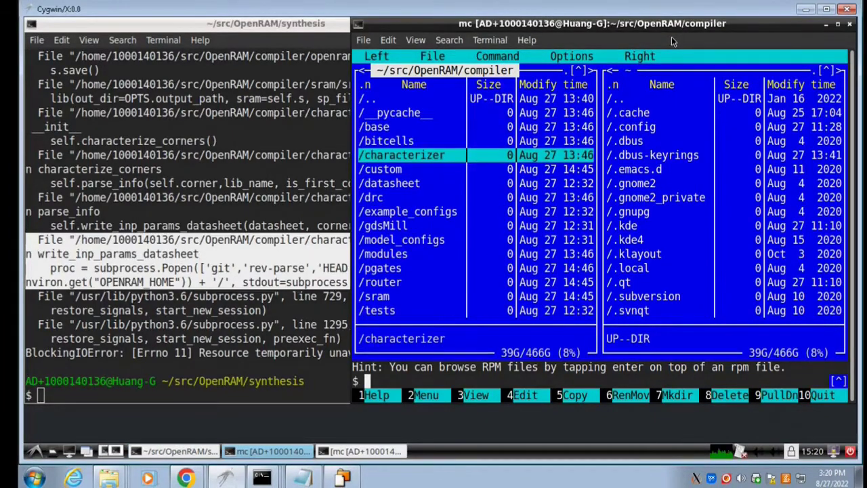
pyautogui.press('Return')
pyautogui.press('Down')
pyautogui.press('Down')
pyautogui.press('Down')
pyautogui.press('Down')
pyautogui.press('Down')
pyautogui.press('Down')
pyautogui.write('dit lib.')
pyautogui.press('Return')
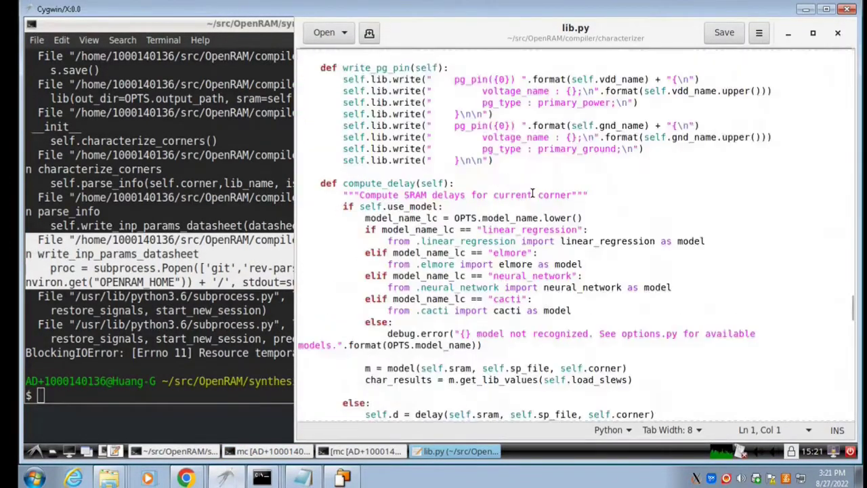
# Step: Comment out the git Popen and git_id lines, add git_id = '0', save and close
pyautogui.write('#')
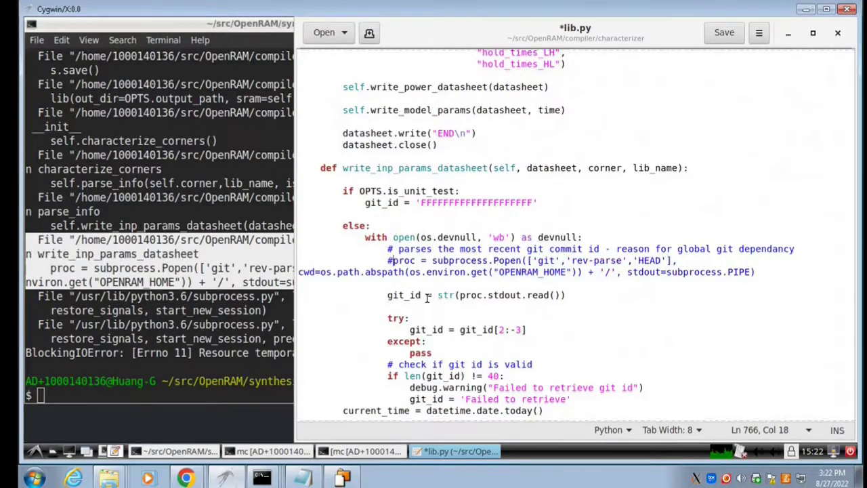
pyautogui.write('#')
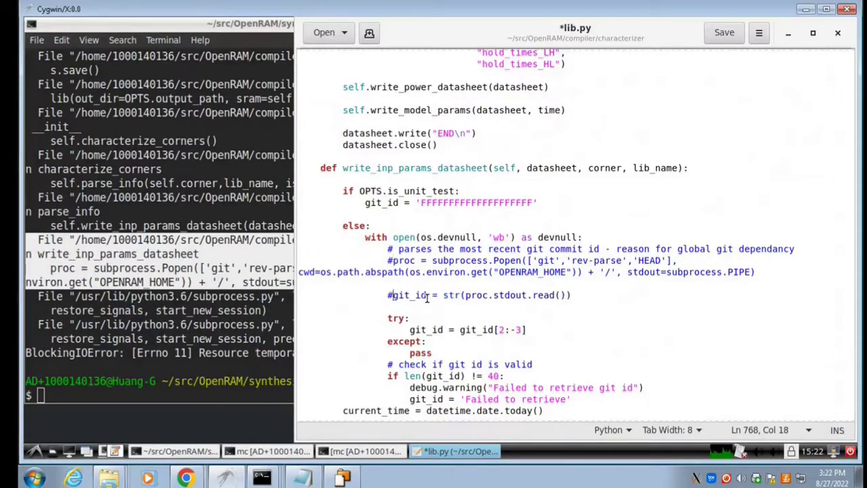
pyautogui.write("0'")
pyautogui.press('Return')
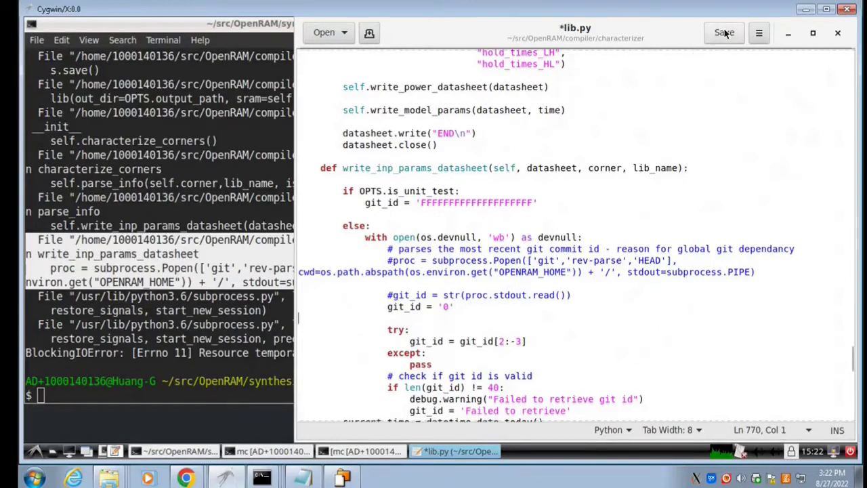
pyautogui.click(724, 32)
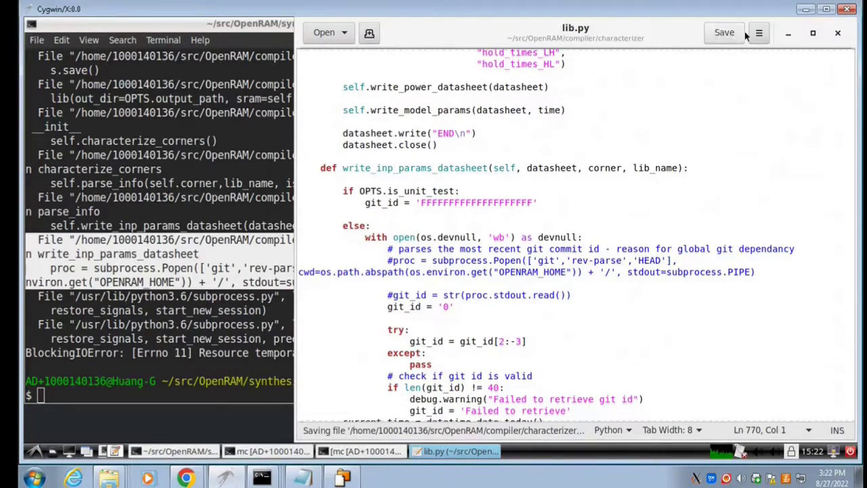
pyautogui.click(839, 34)
# Step: Rerun OpenRAM, list temp/*.gds to confirm the generated GDS, then clear the screen
pyautogui.click(238, 44)
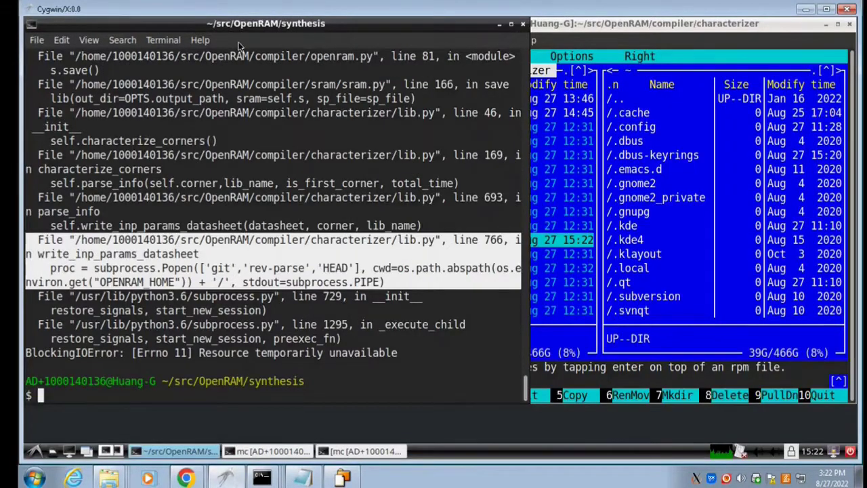
pyautogui.press('Up')
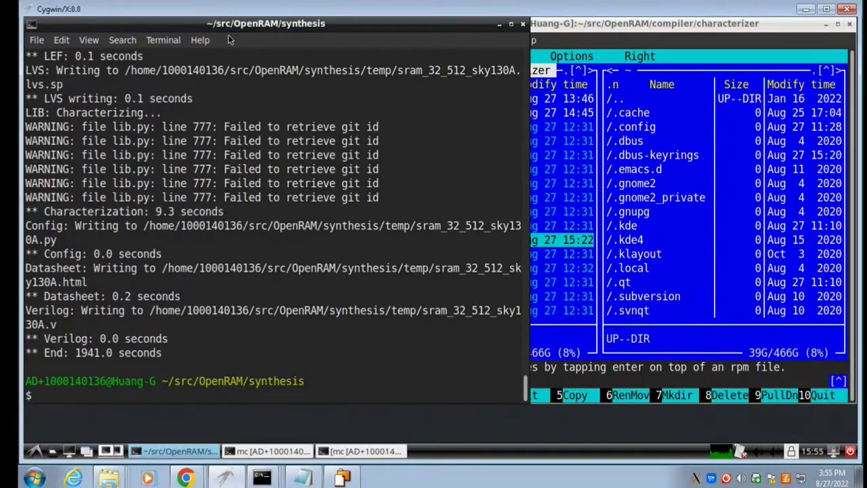
pyautogui.write('s temp/*.gds')
pyautogui.press('Return')
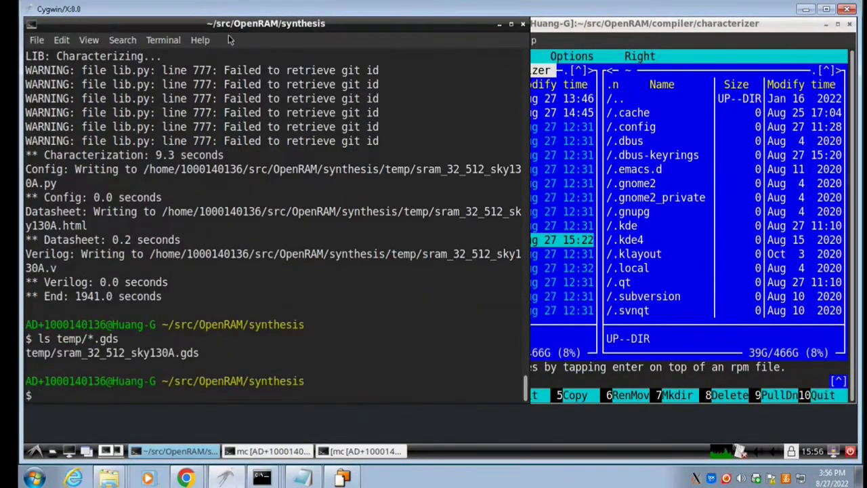
pyautogui.write('clear')
pyautogui.press('Return')
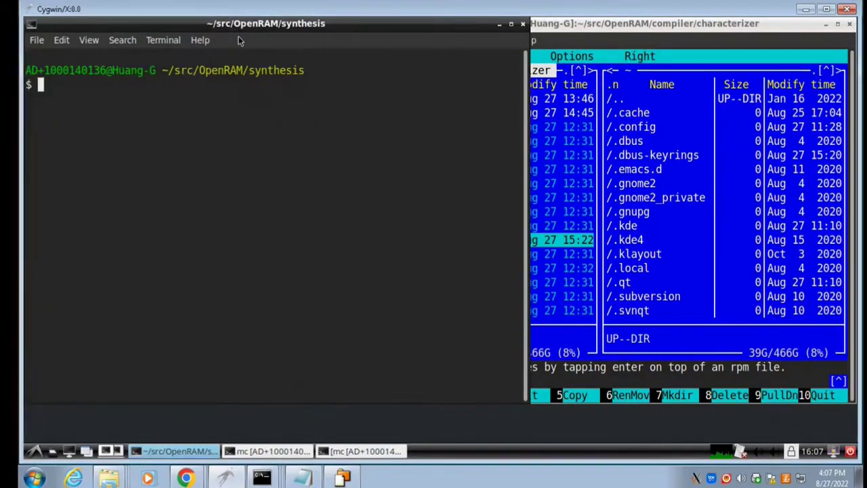
# Step: Search 'sky130 klayout pdk github' in a new tab and copy the sky130_klayout_pdk repository URL
pyautogui.click(185, 478)
pyautogui.hotkey('ctrl', 't')
pyautogui.click(358, 273)
pyautogui.write('sky130 klayout pdk github')
pyautogui.press('Return')
pyautogui.click(349, 218)
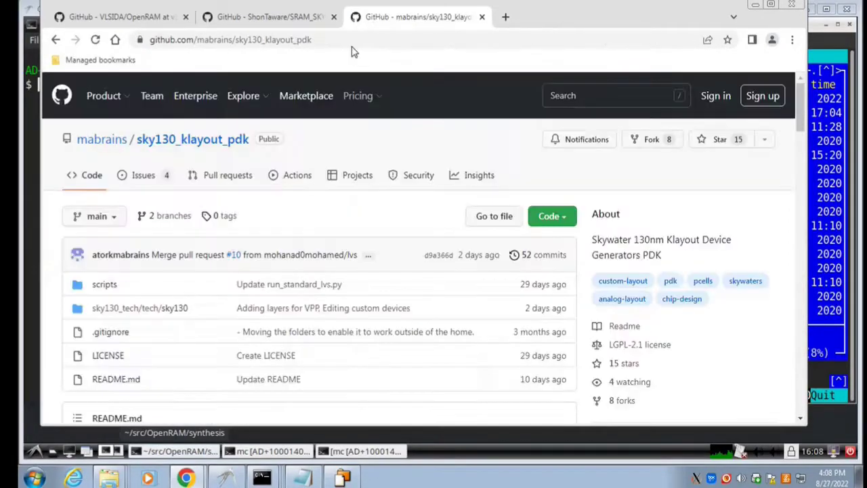
pyautogui.rightClick(310, 39)
pyautogui.click(338, 88)
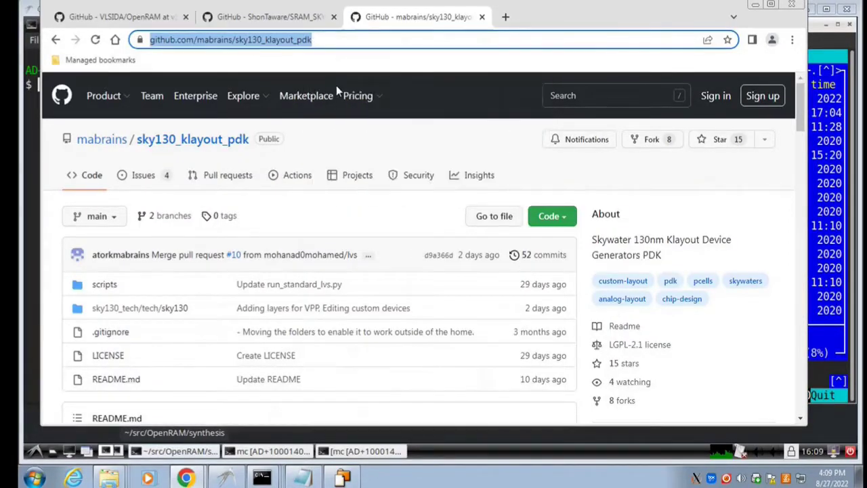
pyautogui.hotkey('alt', 'Tab')
# Step: From ~/src, git clone the sky130_klayout_pdk repository using the copied URL
pyautogui.write('cd $HOME')
pyautogui.press('Return')
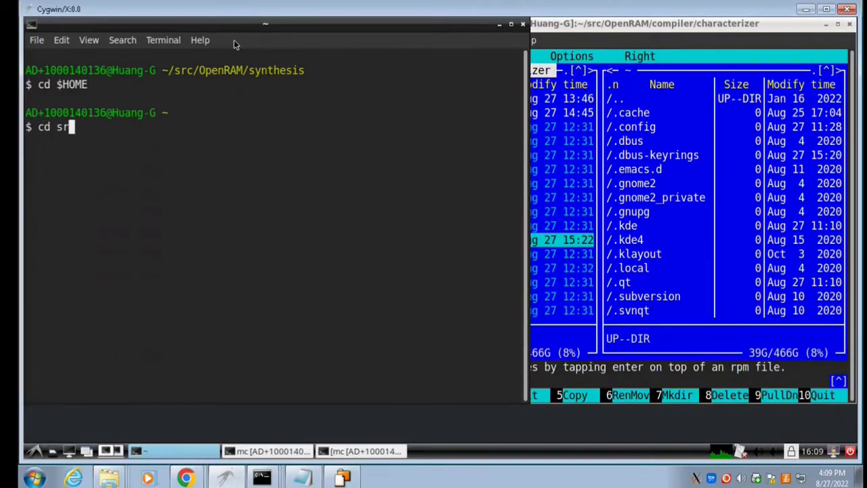
pyautogui.write('c')
pyautogui.press('Return')
pyautogui.write('git clo')
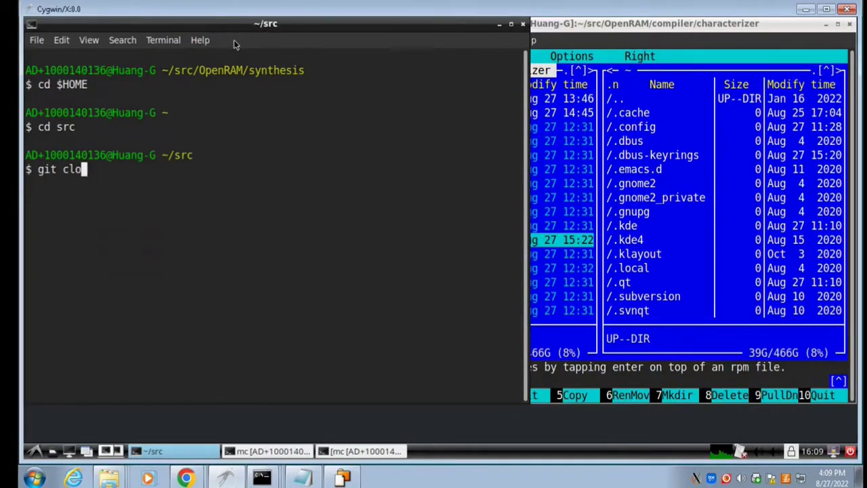
pyautogui.write('ne')
pyautogui.rightClick(111, 170)
pyautogui.click(135, 229)
pyautogui.press('Return')
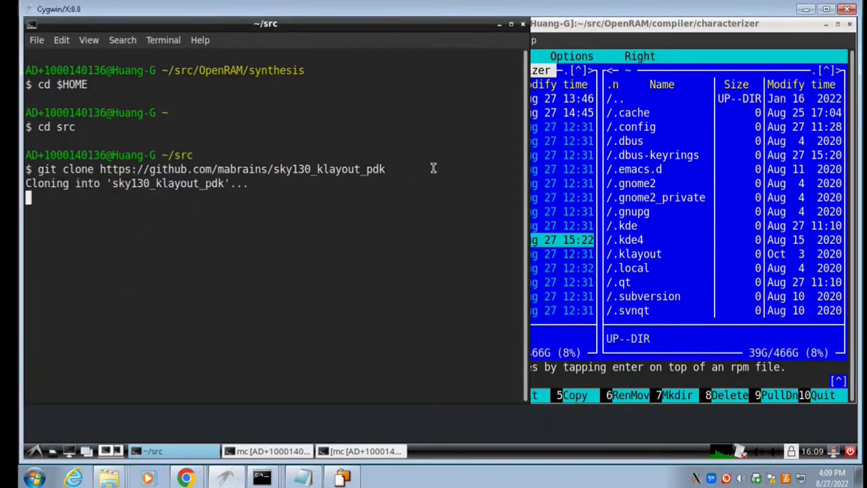
pyautogui.hotkey('alt', 'Tab')
pyautogui.click(343, 271)
# Step: Follow klayout.de's Get KLayout page to the KLayout GitHub repo and select the cygwin-build branch
pyautogui.write('klayout')
pyautogui.press('Return')
pyautogui.click(274, 221)
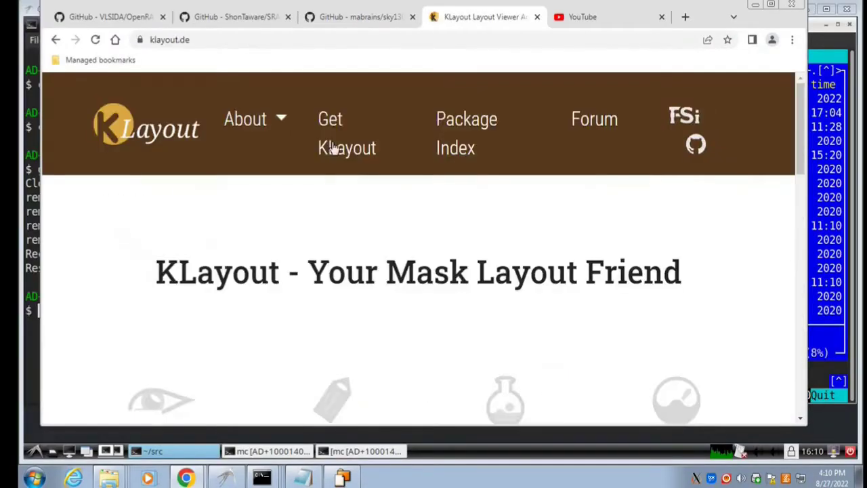
pyautogui.click(333, 149)
pyautogui.scroll(-5, 354, 241)
pyautogui.click(358, 256)
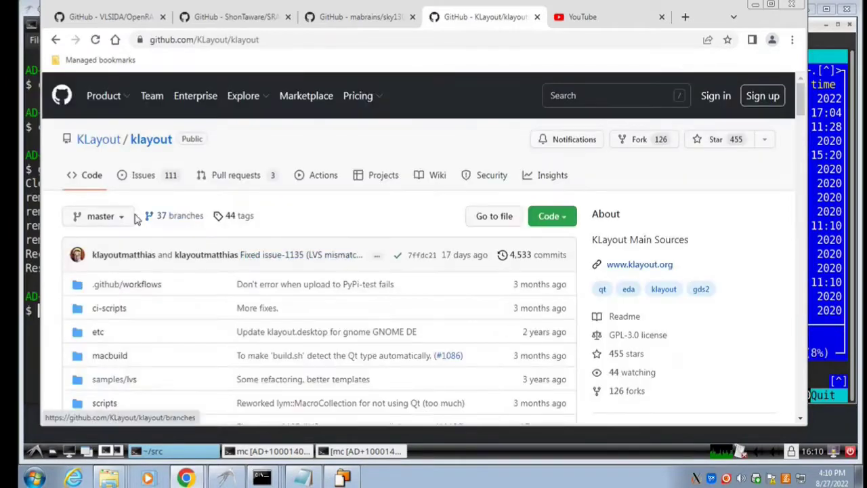
pyautogui.click(125, 216)
pyautogui.moveTo(241, 327); pyautogui.dragTo(243, 347)
pyautogui.click(114, 396)
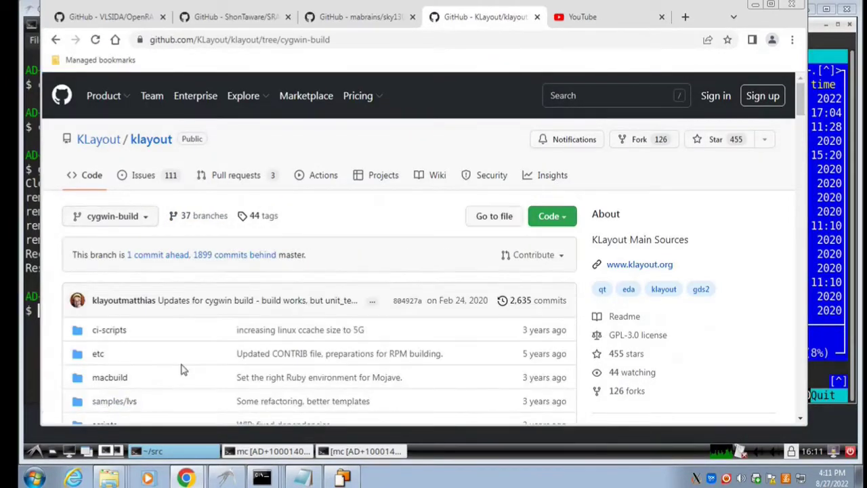
# Step: Search YouTube for 'eda openroad'
pyautogui.click(600, 20)
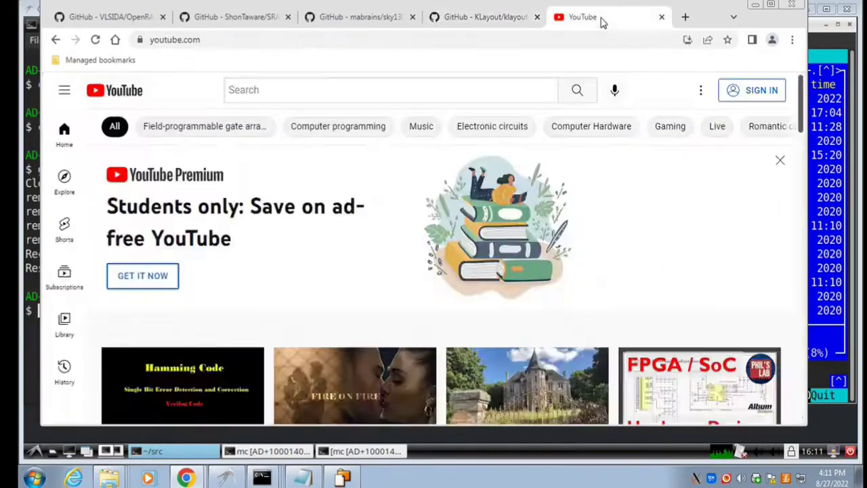
pyautogui.click(323, 89)
pyautogui.write('eda openroad')
pyautogui.press('Return')
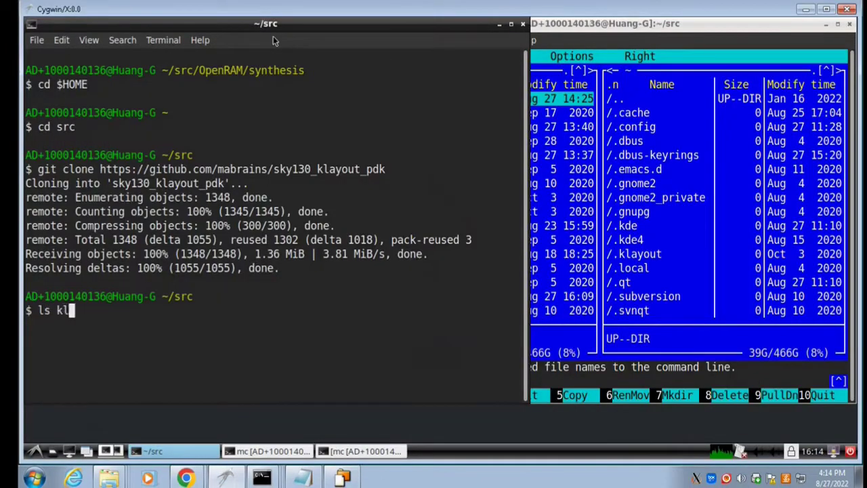
# Step: Add $HOME/src/klayout-0.26.3-cygwin/build-release to PATH after listing the klayout folders
pyautogui.write('ayout*')
pyautogui.press('Return')
pyautogui.write('ls')
pyautogui.press('Return')
pyautogui.moveTo(27, 352); pyautogui.dragTo(155, 352)
pyautogui.write('xport PATH=$PATH:$HOME/src/klay')
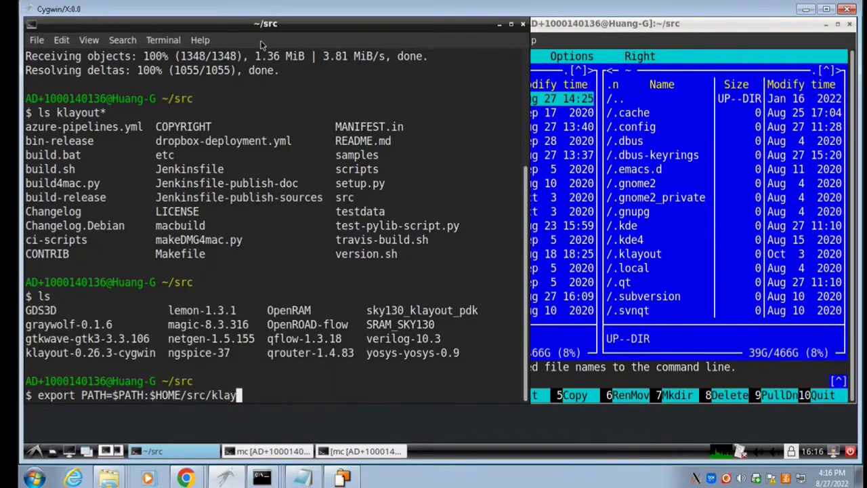
pyautogui.write('out-0.26.3-cygwin/build-release')
pyautogui.press('Return')
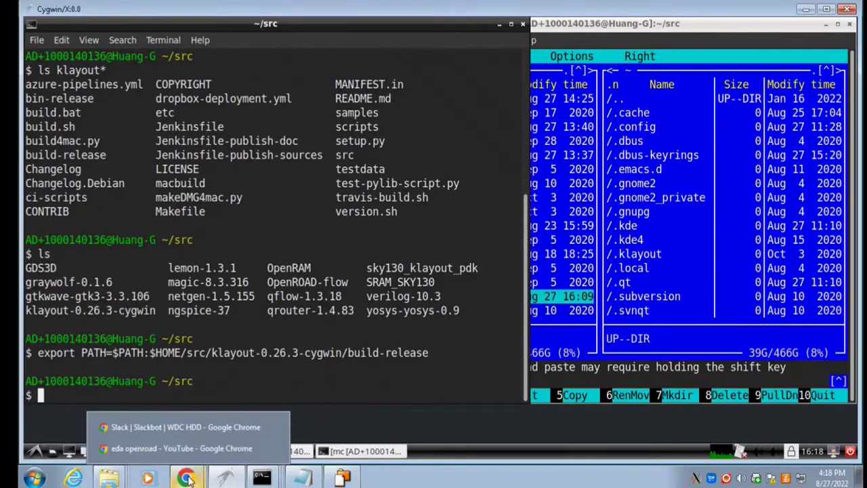
# Step: Set KLAYOUT_HOME to $HOME/src/sky130_klayout_pdk/sky130_tech, as the README shows
pyautogui.click(135, 436)
pyautogui.moveTo(112, 330); pyautogui.dragTo(233, 331)
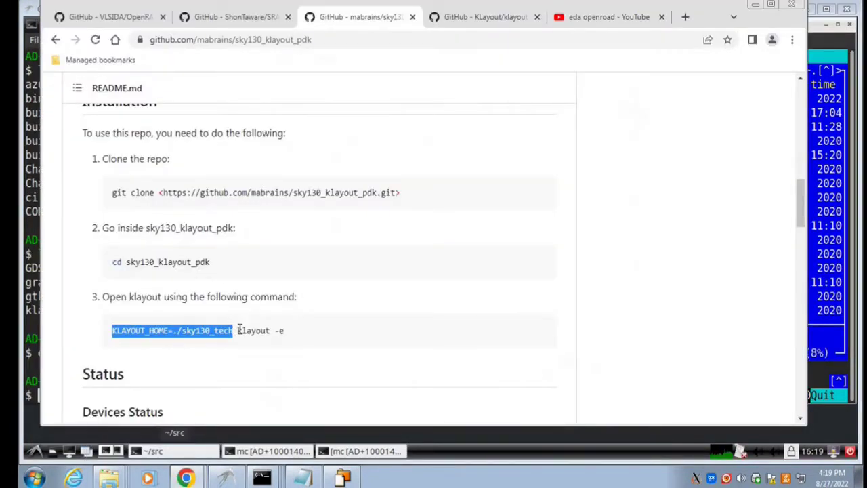
pyautogui.hotkey('alt', 'Tab')
pyautogui.write('export KLAYOUT_HOME=$HOME/src/sky130_klayout_pdk/sky130_tech')
# Step: Apply the KLAYOUT_HOME setting and list the GDS file in OpenRAM's synthesis/temp folder
pyautogui.press('Return')
pyautogui.write('ls $HOME/src/OpenRAM/synthesis/temp/*.gds')
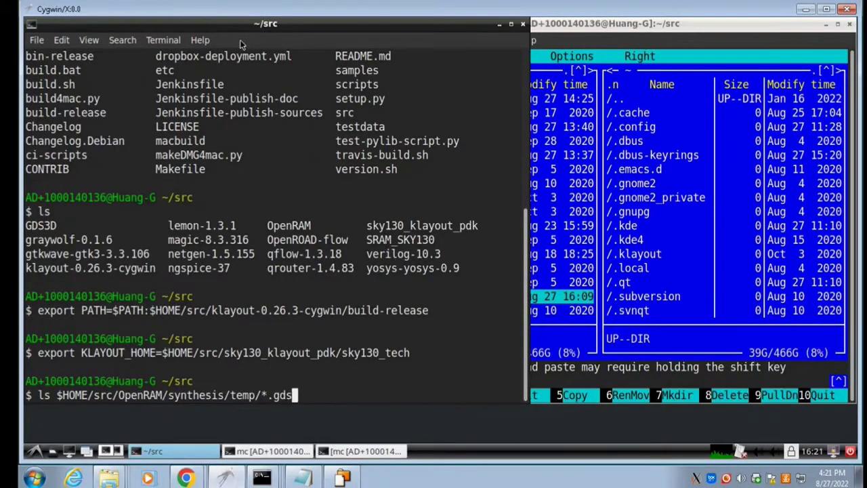
pyautogui.press('Return')
# Step: Launch KLayout in edit mode (-e) on the copied sram_32_512_sky130A.gds path
pyautogui.write('klayout -e')
pyautogui.moveTo(27, 352); pyautogui.dragTo(441, 353)
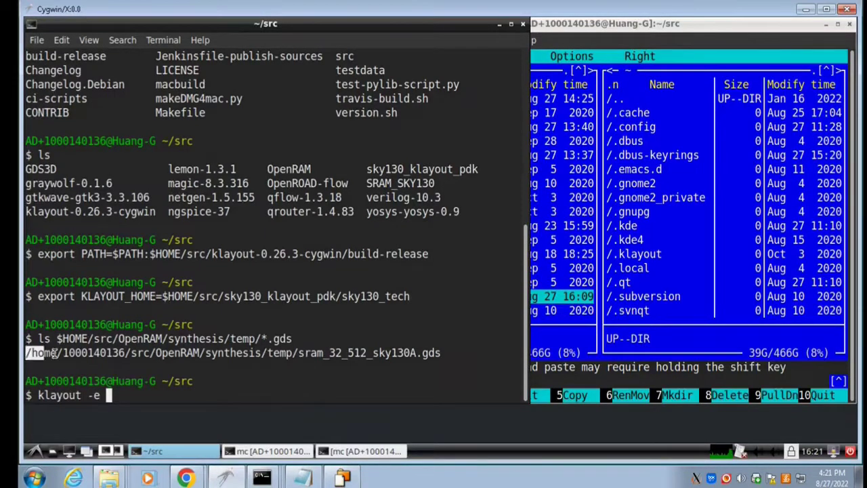
pyautogui.rightClick(433, 352)
pyautogui.click(468, 259)
pyautogui.rightClick(110, 277)
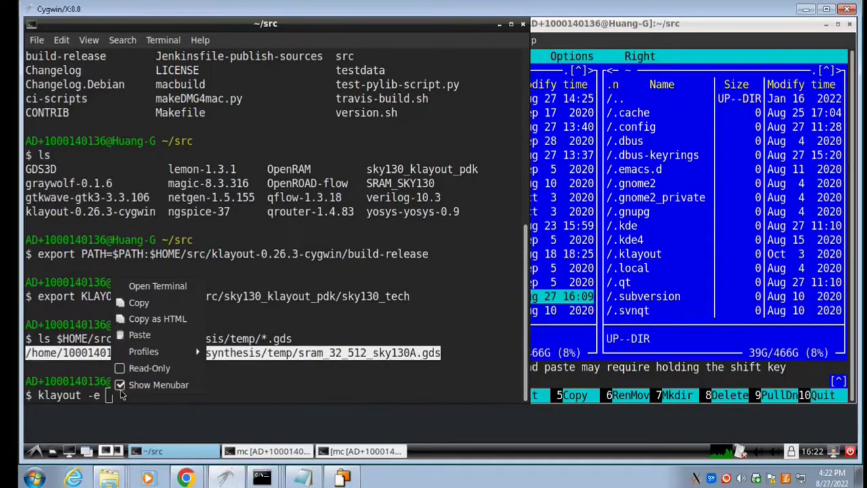
pyautogui.click(156, 335)
pyautogui.press('Return')
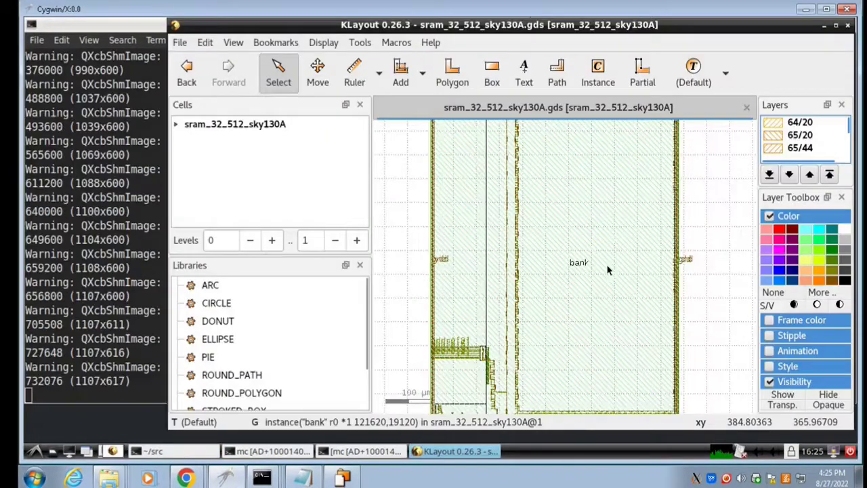
# Step: Select the bank instance in the SRAM layout and zoom in on it
pyautogui.click(607, 269)
pyautogui.scroll(2, 596, 281)
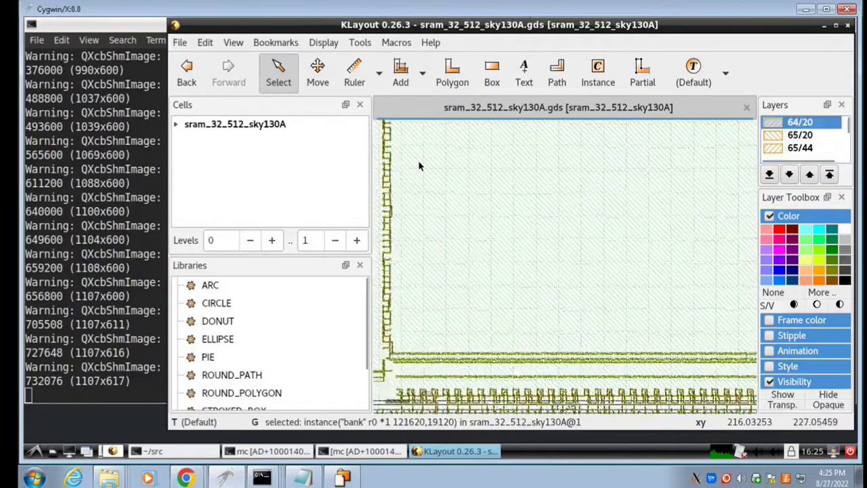
pyautogui.scroll(2, 582, 294)
pyautogui.scroll(2, 569, 308)
pyautogui.scroll(2, 559, 317)
pyautogui.keyDown('ctrl'); pyautogui.scroll(2, 559, 316); pyautogui.keyUp('ctrl')
pyautogui.keyDown('ctrl'); pyautogui.scroll(10, 562, 311); pyautogui.keyUp('ctrl')
pyautogui.keyDown('shift'); pyautogui.scroll(2, 564, 308); pyautogui.keyUp('shift')
pyautogui.keyDown('shift'); pyautogui.scroll(8, 564, 308); pyautogui.keyUp('shift')
pyautogui.keyDown('shift'); pyautogui.scroll(3, 563, 308); pyautogui.keyUp('shift')
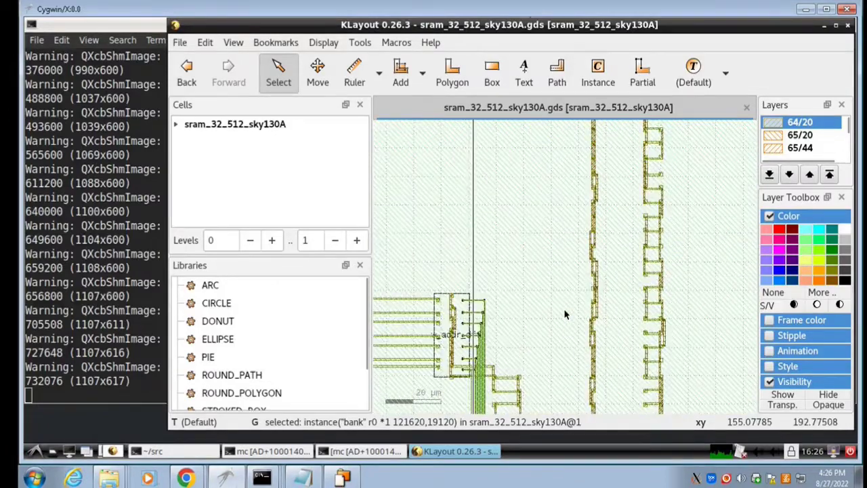
# Step: Close KLayout and open OpenRAM/sky130A/tf/layers.map in emacs -nw from SRAM_SKY130
pyautogui.click(849, 26)
pyautogui.write('cd S')
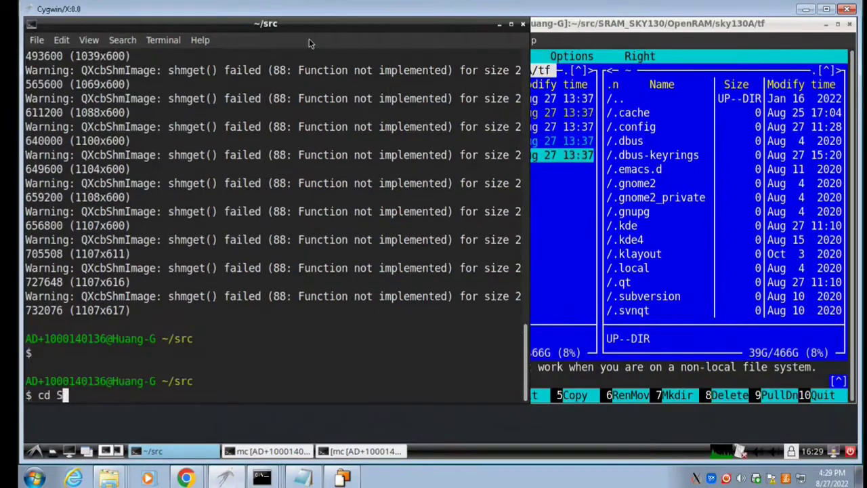
pyautogui.write('RAM_SKY130')
pyautogui.press('Return')
pyautogui.write('emacs -nw OpenRAM/sky130A/tf/layers.map')
pyautogui.press('Return')
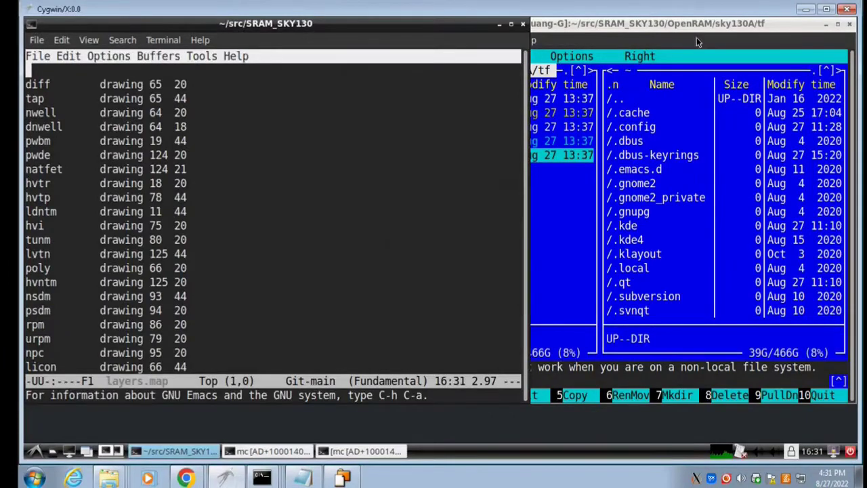
# Step: In Midnight Commander, copy GDS3D's techfiles/example.txt to sky130.txt
pyautogui.click(696, 38)
pyautogui.press('Return')
pyautogui.press('Down')
pyautogui.press('Return')
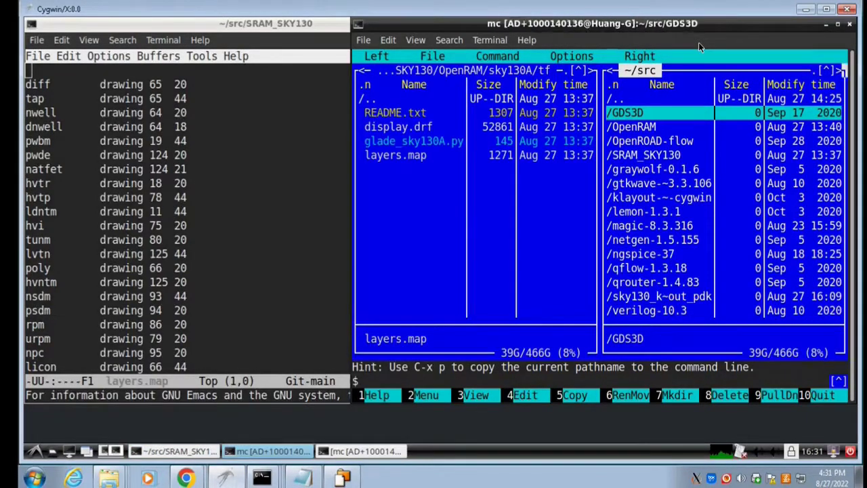
pyautogui.press('Down')
pyautogui.press('Down')
pyautogui.press('Down')
pyautogui.press('Down')
pyautogui.press('Down')
pyautogui.press('Return')
pyautogui.press('Down')
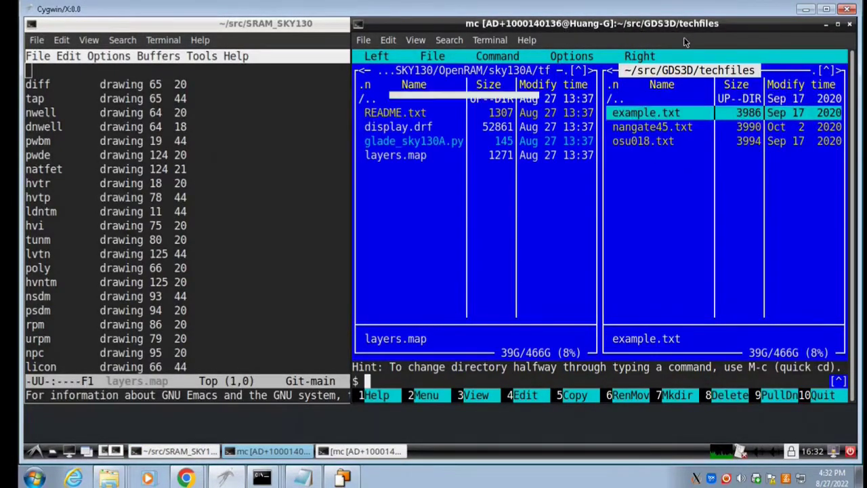
pyautogui.press('F5')
pyautogui.write('sky130.txt')
pyautogui.press('Return')
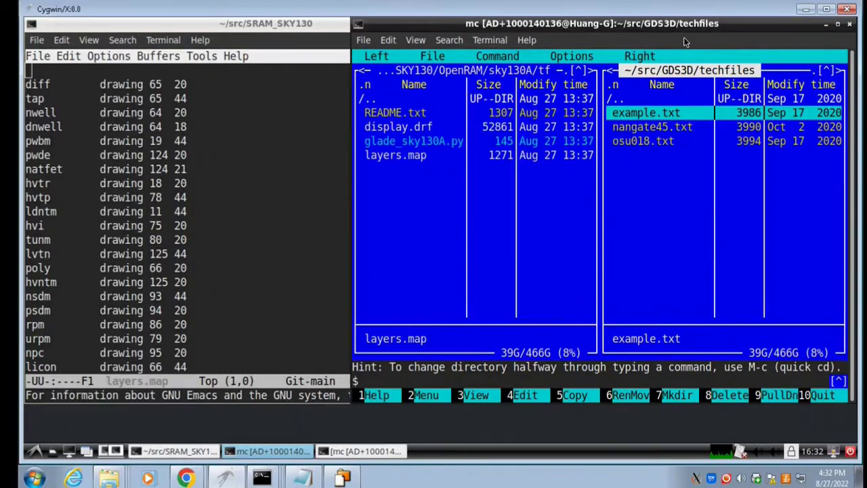
pyautogui.press('Down')
pyautogui.press('Down')
# Step: Open sky130.txt in emacs and enter SKY130 layer numbers 64, 65, 65 and 66
pyautogui.press('Down')
pyautogui.write('emacs -nw sky130.txt')
pyautogui.press('Return')
pyautogui.write('64')
pyautogui.press('Down')
pyautogui.press('Down')
pyautogui.press('Down')
pyautogui.press('Down')
pyautogui.press('Down')
pyautogui.press('Down')
pyautogui.press('Down')
pyautogui.press('Down')
pyautogui.press('Down')
pyautogui.write('65')
pyautogui.press('Down')
pyautogui.press('Down')
pyautogui.press('Down')
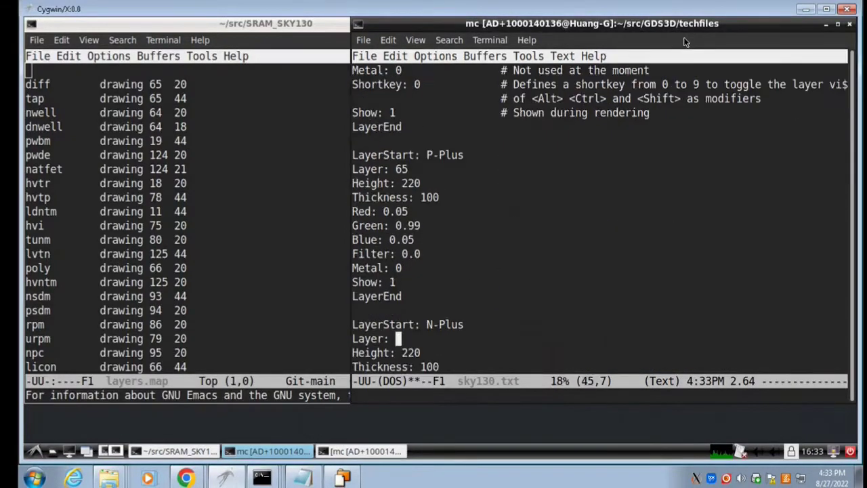
pyautogui.write('65')
pyautogui.press('Down')
pyautogui.press('Down')
pyautogui.press('Down')
pyautogui.press('Up')
pyautogui.press('BackSpace')
pyautogui.write('66')
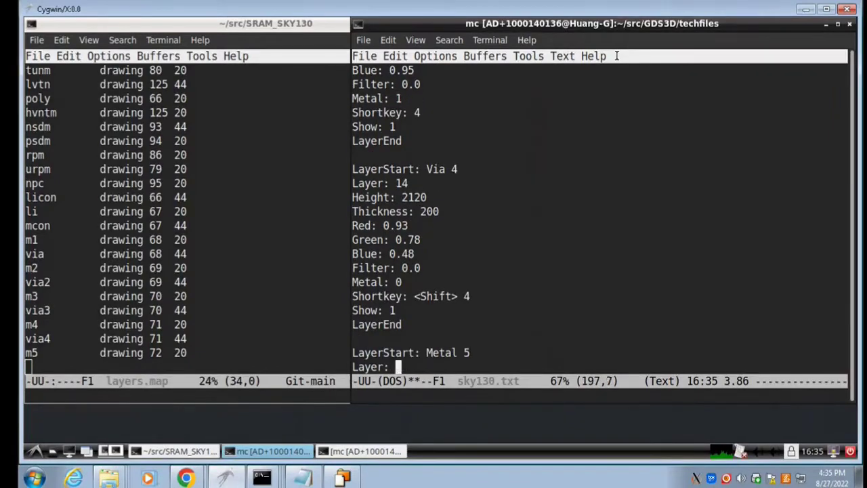
# Step: Save sky130.txt, exit emacs, and open GDS3D's gds folder in the right panel
pyautogui.hotkey('ctrl', 'x')
pyautogui.hotkey('ctrl', 'c')
pyautogui.press('Return')
pyautogui.press('Up')
pyautogui.press('Up')
pyautogui.press('Up')
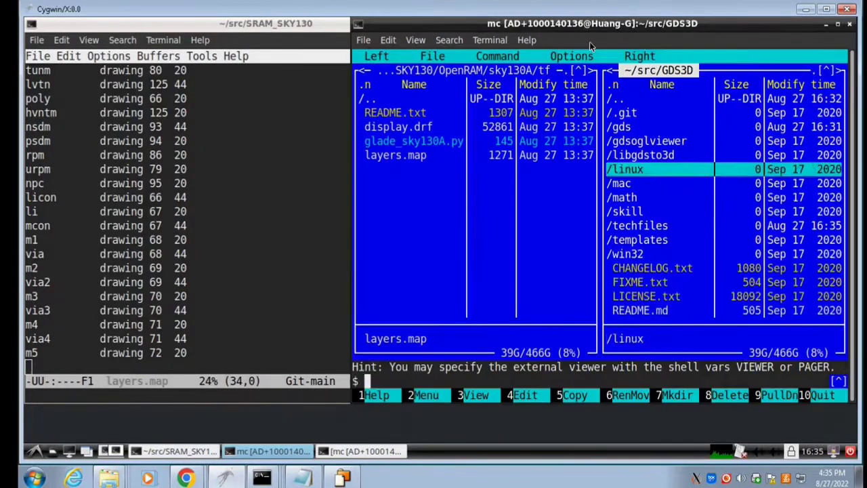
pyautogui.press('Up')
pyautogui.press('Up')
pyautogui.press('Up')
pyautogui.press('Return')
# Step: Browse the left panel to ~/src/OpenRAM/synthesis/temp
pyautogui.press('Tab')
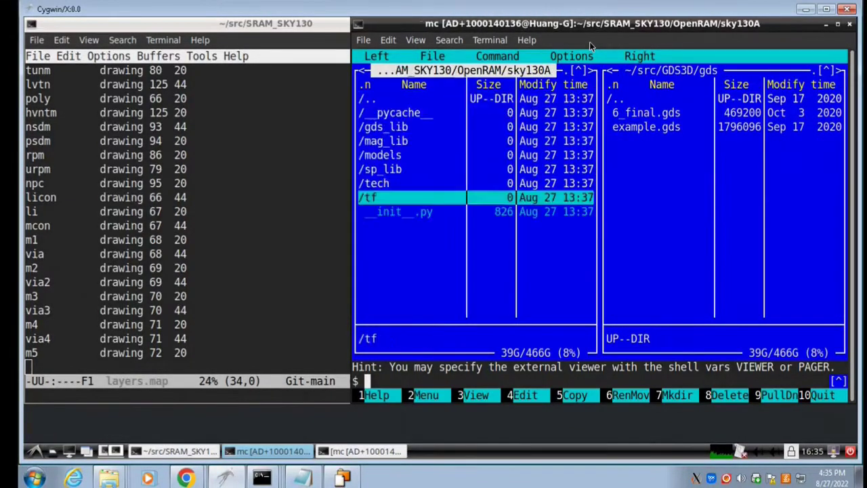
pyautogui.press('Home')
pyautogui.press('Return')
pyautogui.press('Home')
pyautogui.press('Return')
pyautogui.press('Down')
pyautogui.press('Up')
pyautogui.press('Return')
pyautogui.press('Down')
pyautogui.press('Down')
pyautogui.press('Down')
pyautogui.press('Return')
pyautogui.press('Down')
pyautogui.press('Down')
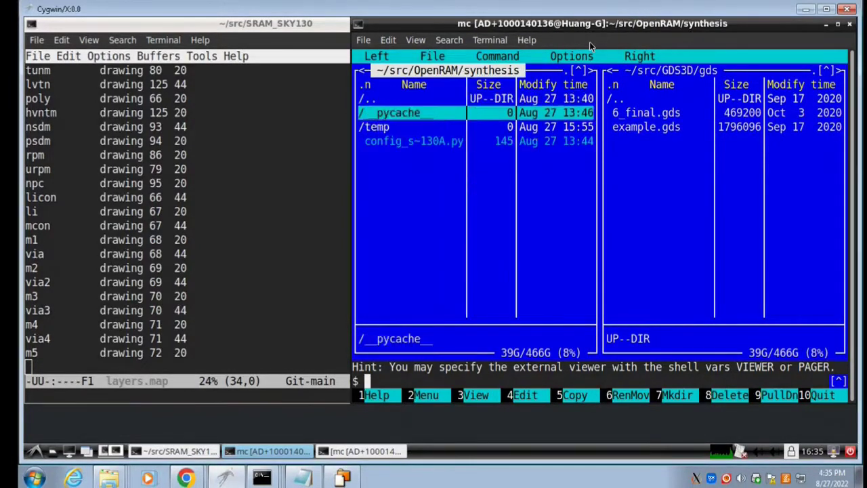
pyautogui.press('Return')
# Step: Copy sram_32_512_sky130A.gds into the GDS3D gds folder
pyautogui.press('Down')
pyautogui.press('Down')
pyautogui.press('F5')
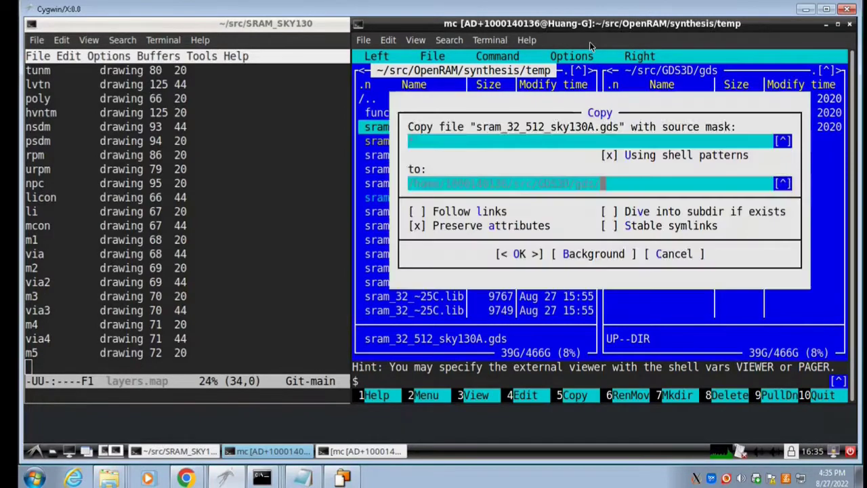
pyautogui.press('Return')
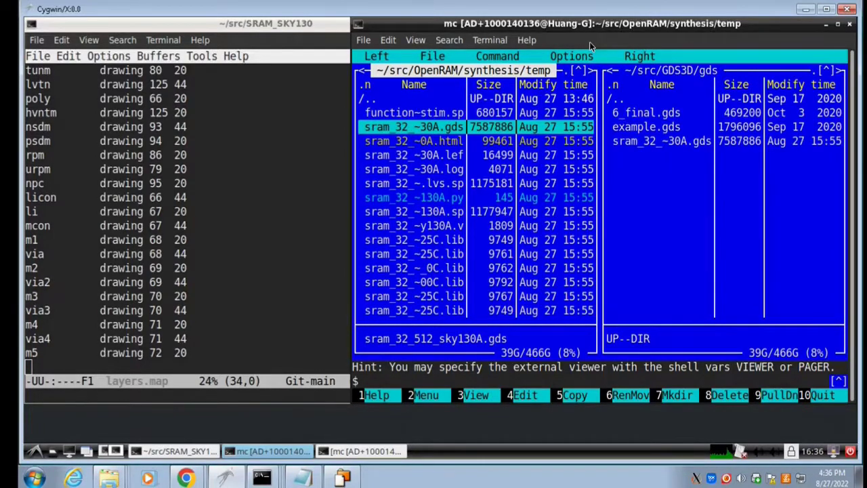
# Step: Change the shell's working directory from src into the GDS3D folder
pyautogui.click(329, 39)
pyautogui.write('cd ..')
pyautogui.press('Return')
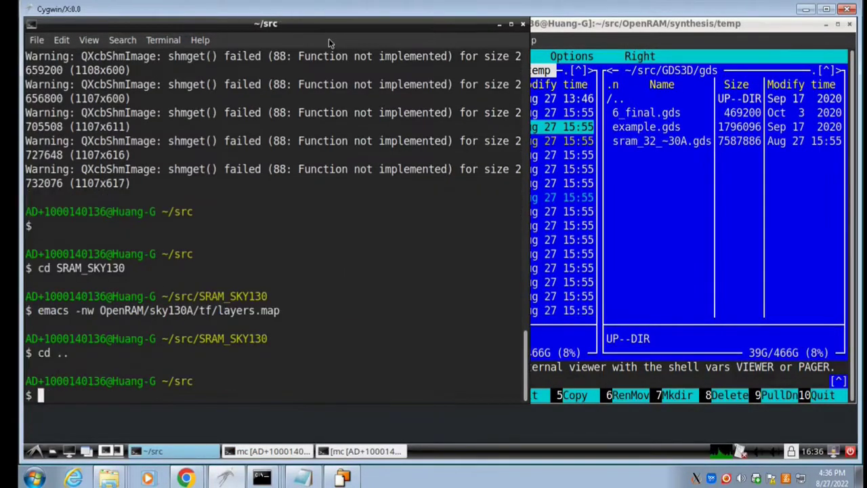
pyautogui.write('cd GDS3D')
pyautogui.press('Return')
# Step: Run GDS3D with techfiles/sky130.txt on gds/sram_32_512_sky130A.gds and tilt the 3D view
pyautogui.write('win32/GDS3D.exe -p techfiles/sky130.txt -i gds/sram_32_512_sky130A.gds')
pyautogui.press('Return')
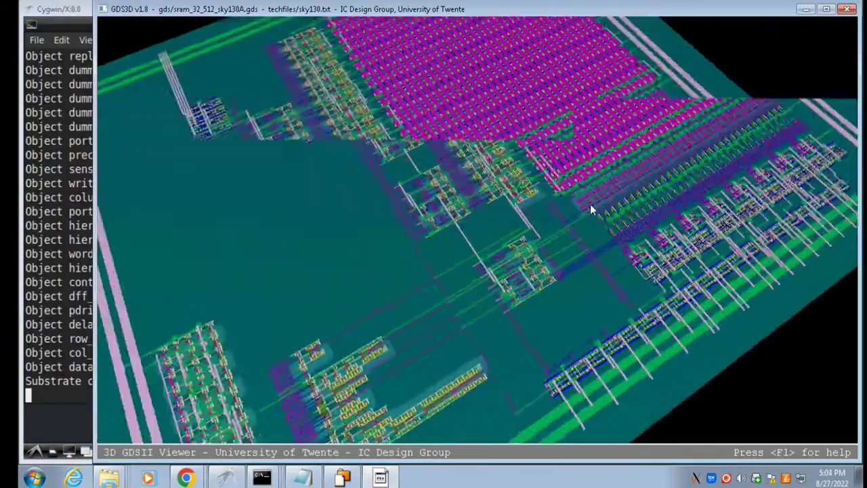
pyautogui.moveTo(590, 203)
pyautogui.mouseDown()
pyautogui.moveTo(662, 230)
pyautogui.moveTo(568, 281)
pyautogui.mouseUp()
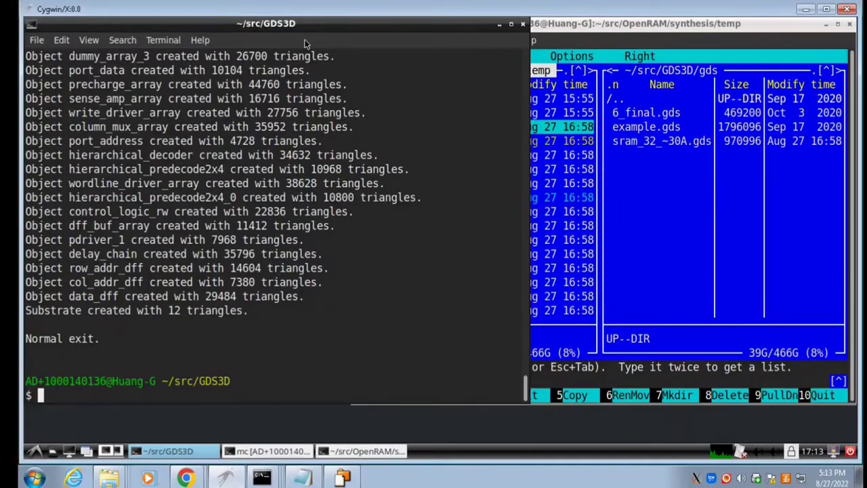
# Step: Change to ~/src/SRAM_SKY130 and enter the inkscape command for xschem_sram_6t_cell_read_snm.png
pyautogui.write('cd $HOM')
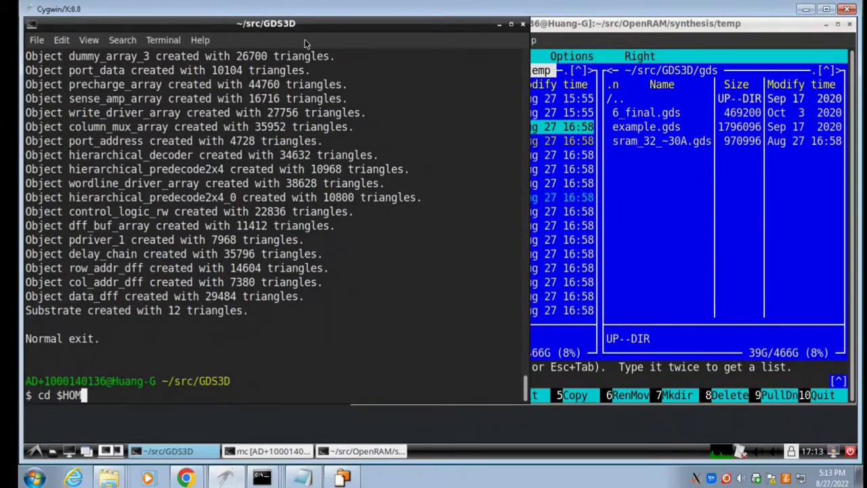
pyautogui.write('E')
pyautogui.press('Return')
pyautogui.write('cd src')
pyautogui.press('Return')
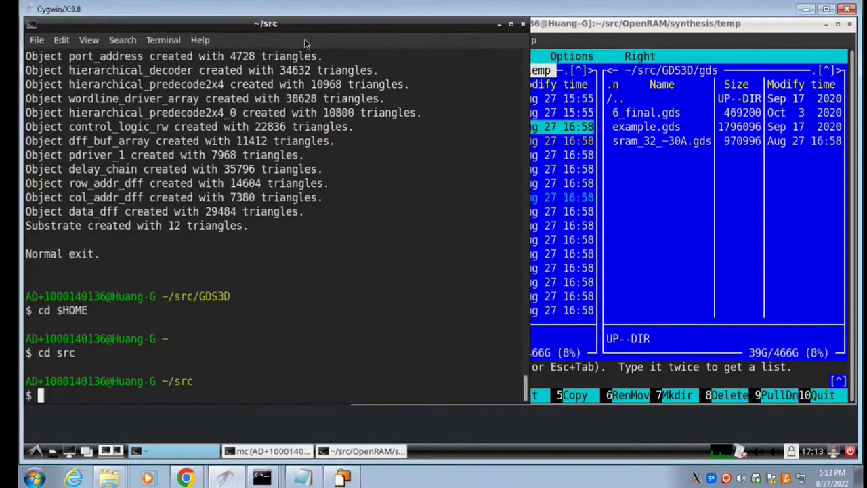
pyautogui.write('SRAM_SKY130')
pyautogui.press('Return')
pyautogui.write('inkscap')
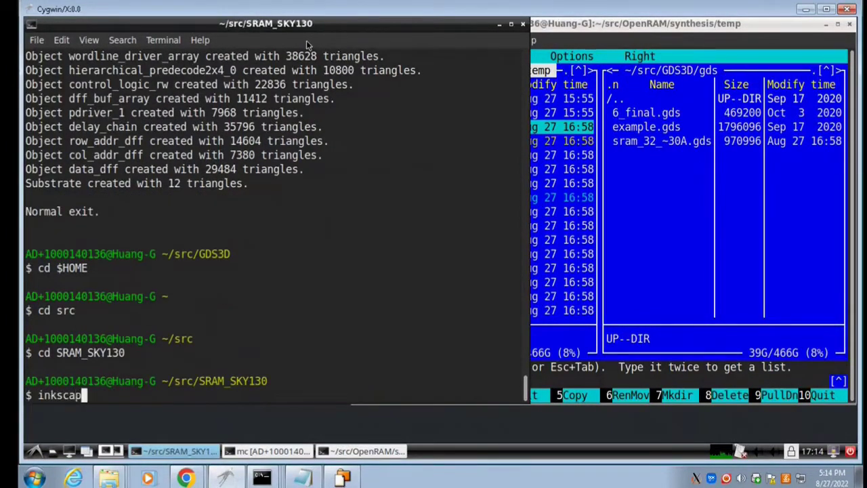
pyautogui.write('e Prelayout/Schematic/xschem_sram_6t_cell_read_snm.png &')
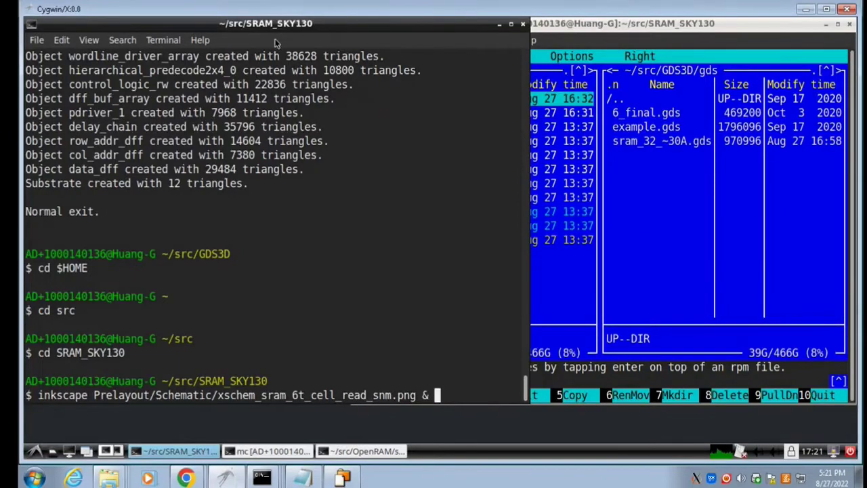
# Step: Open the read-SNM schematic in Inkscape, then run ngspice on SRAM_6T_Cell_read.spice
pyautogui.press('Return')
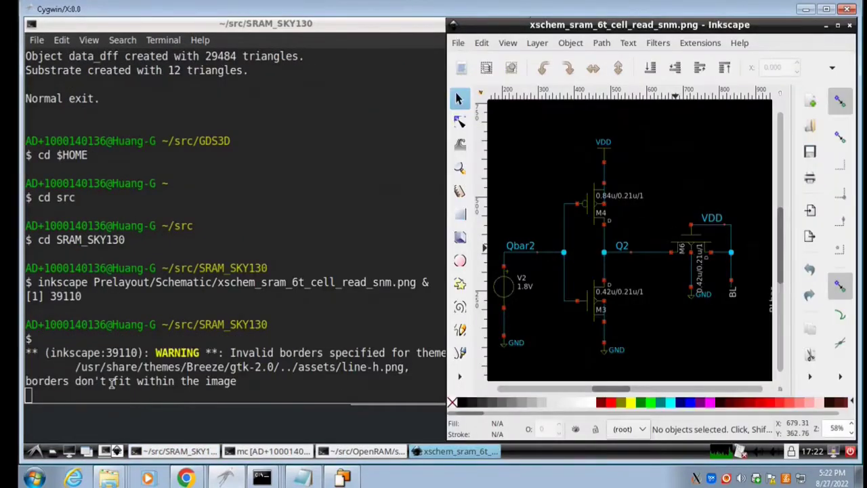
pyautogui.click(50, 398)
pyautogui.press('Return')
pyautogui.write('ngsp')
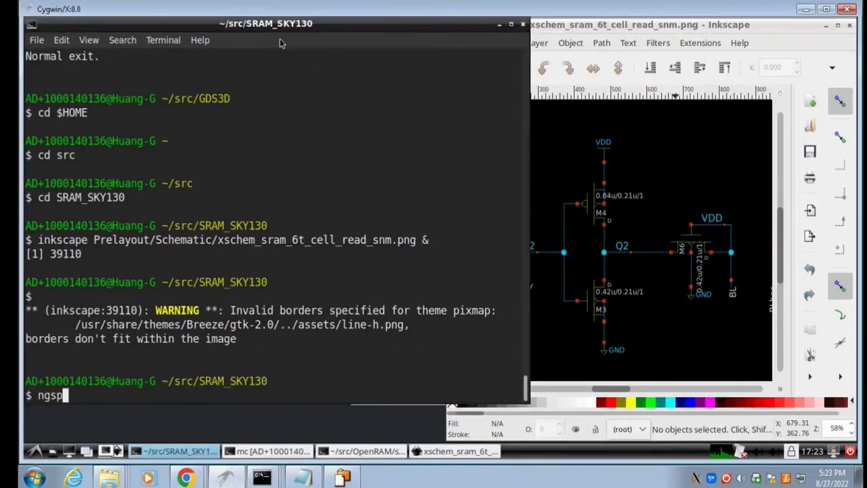
pyautogui.write('ice Prelayout/Spice_models')
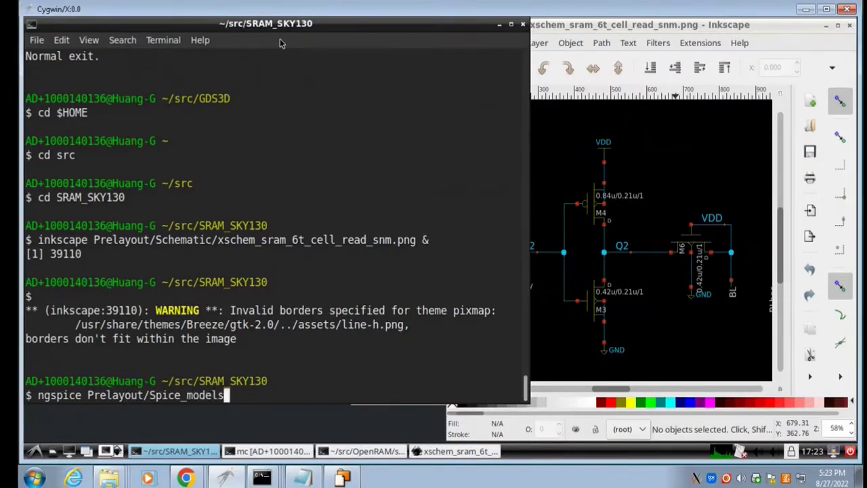
pyautogui.write('/SRAM_6T_Cell_read.spice')
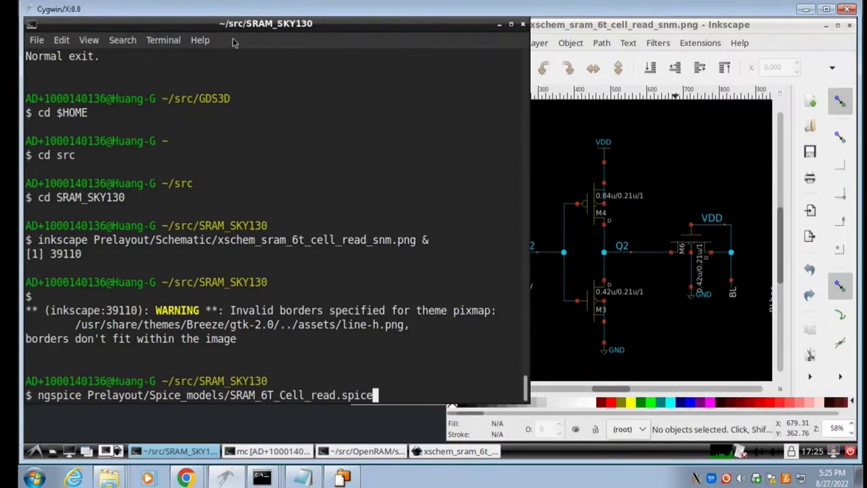
pyautogui.press('Return')
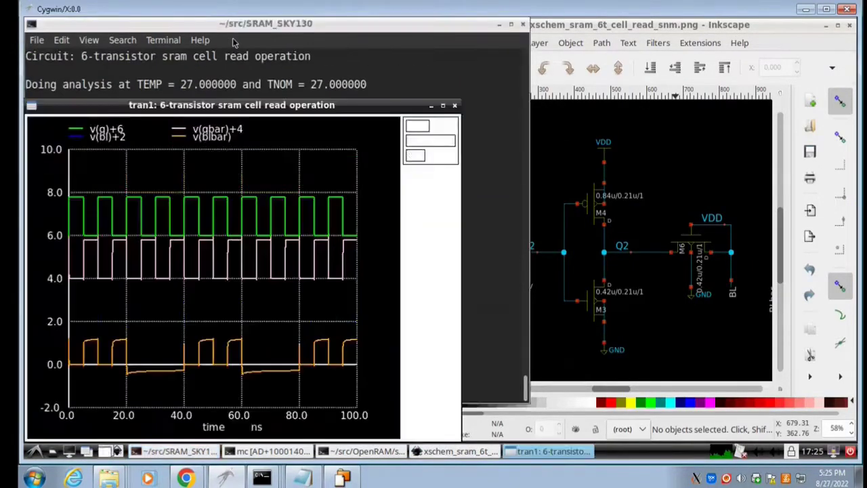